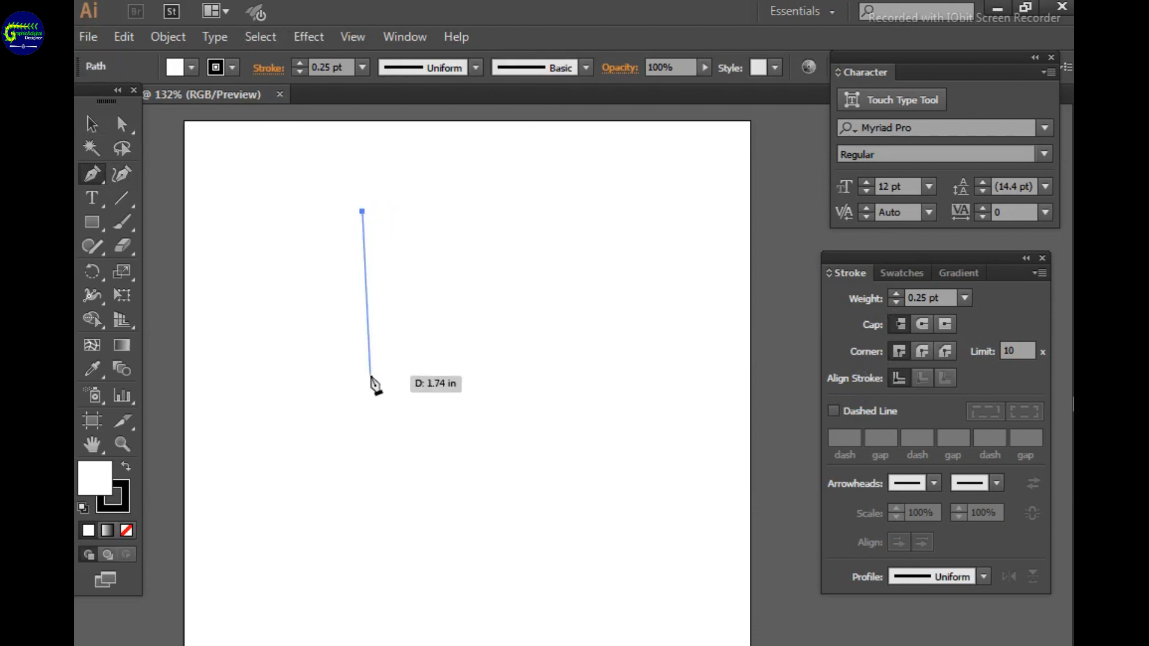
click(358, 377)
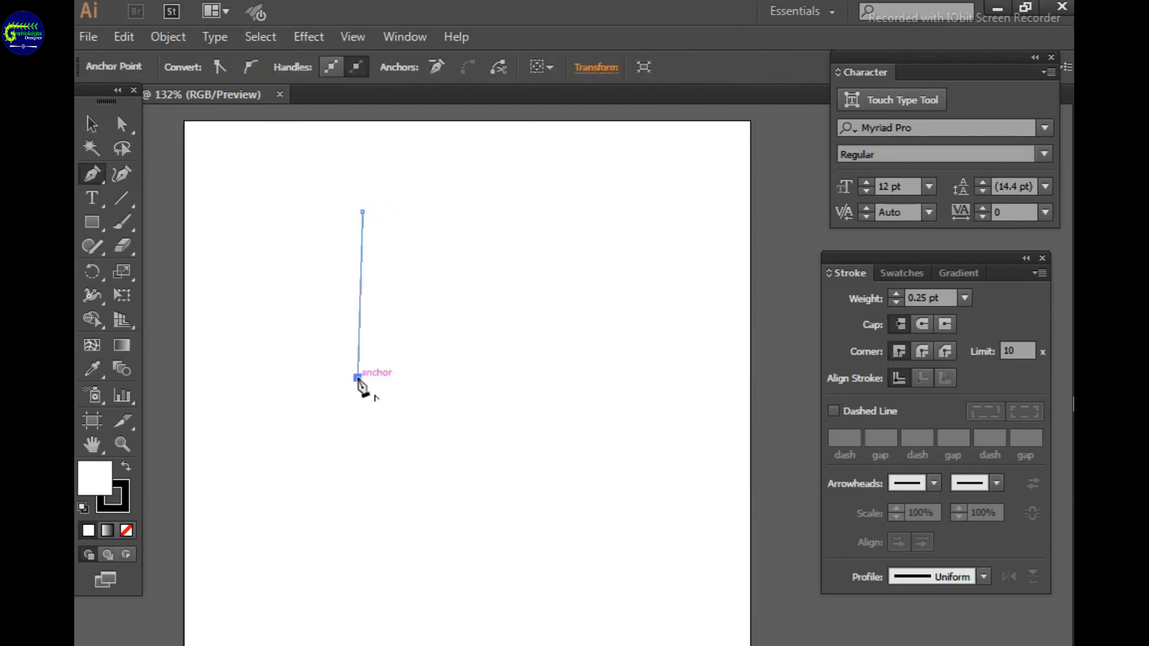
key(ctrl+z)
click(362, 347)
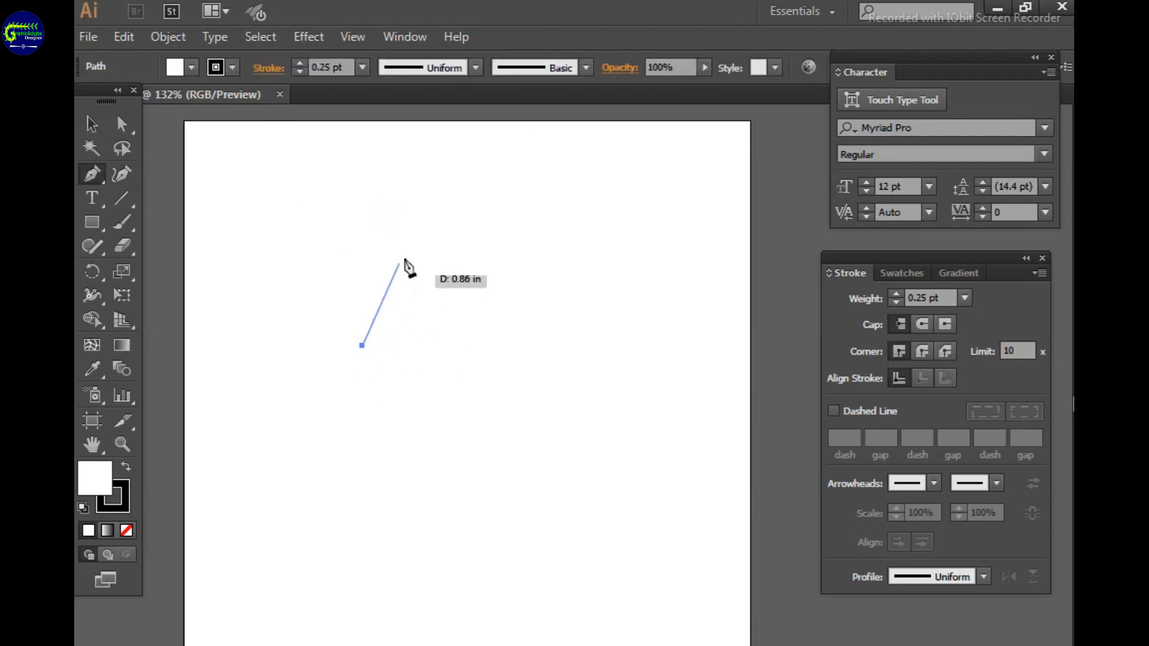
key(ctrl+z)
Draw a closed half-heart outline with the Pen tool, with a curved outer side and a straight vertical inner edge
click(390, 191)
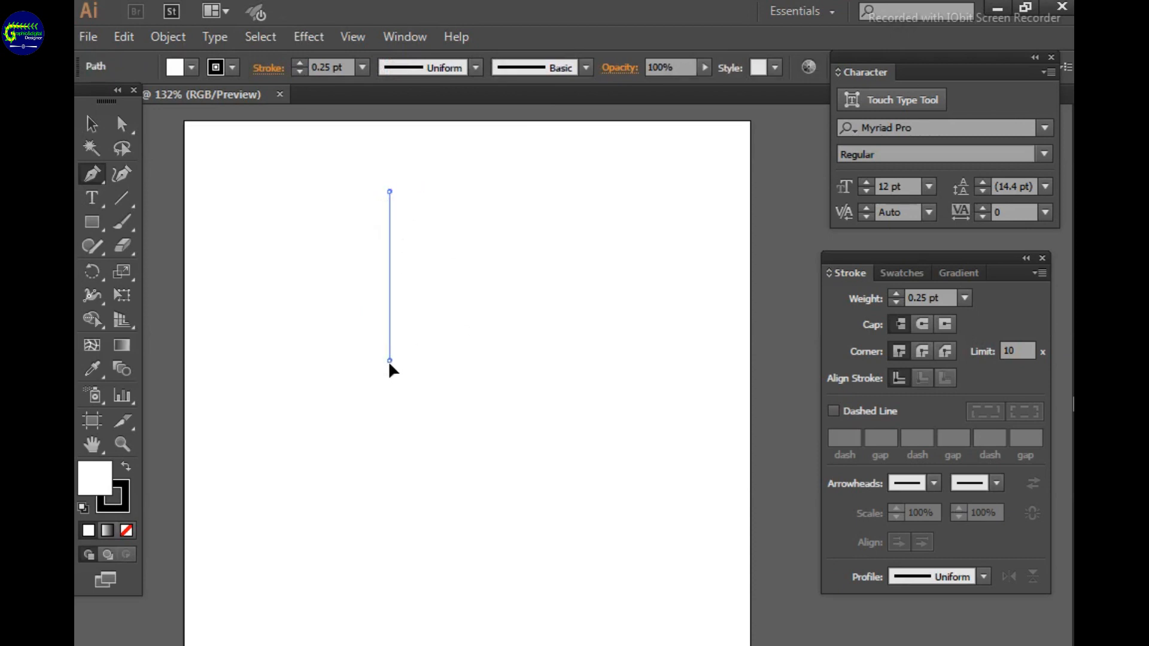
drag(390, 360, 519, 580)
click(389, 360)
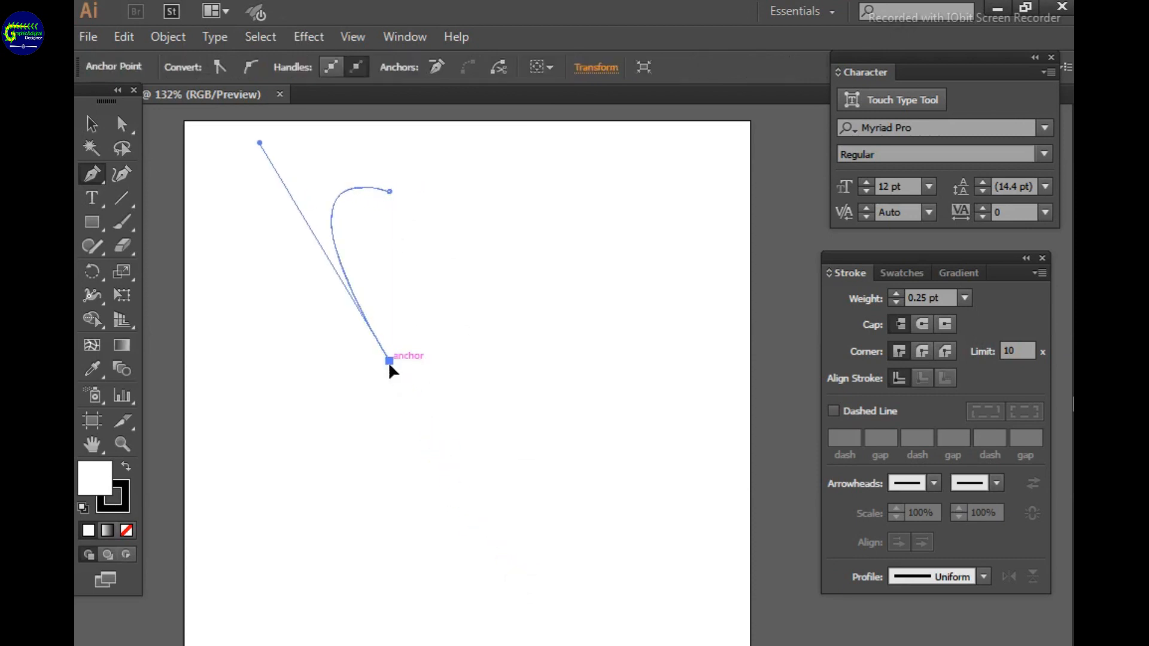
Raise the half-heart's top inner anchor and reshape its upper curve, moving the whole shape lower on the artboard
click(121, 124)
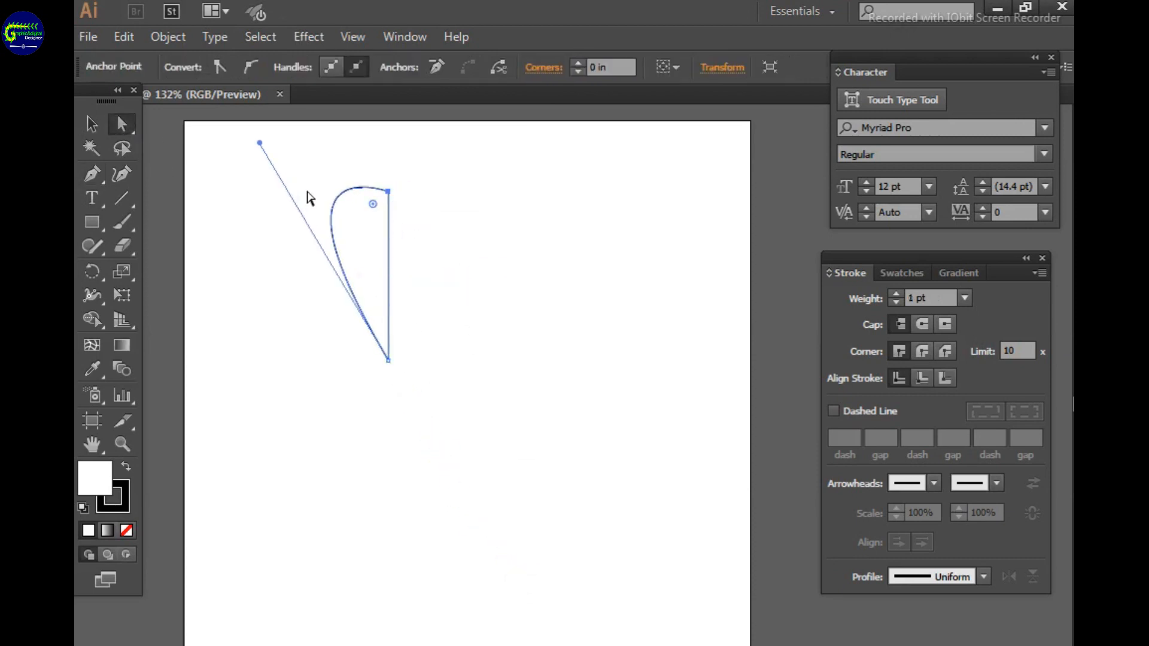
drag(388, 191, 385, 162)
drag(333, 191, 316, 175)
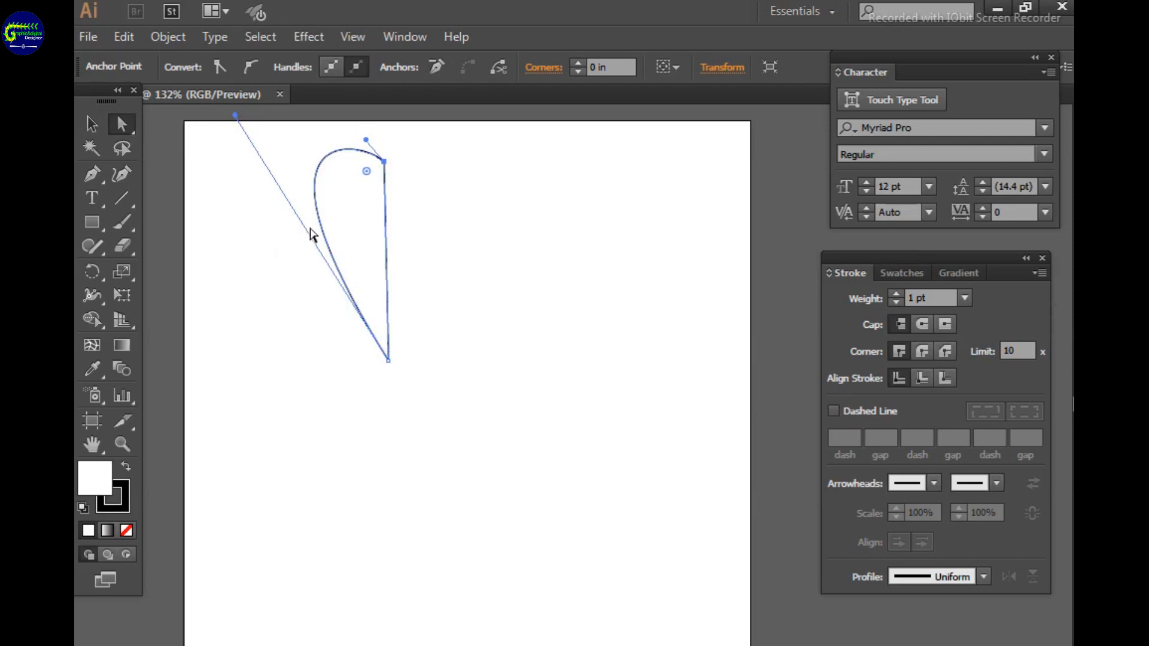
click(91, 124)
drag(383, 245, 399, 337)
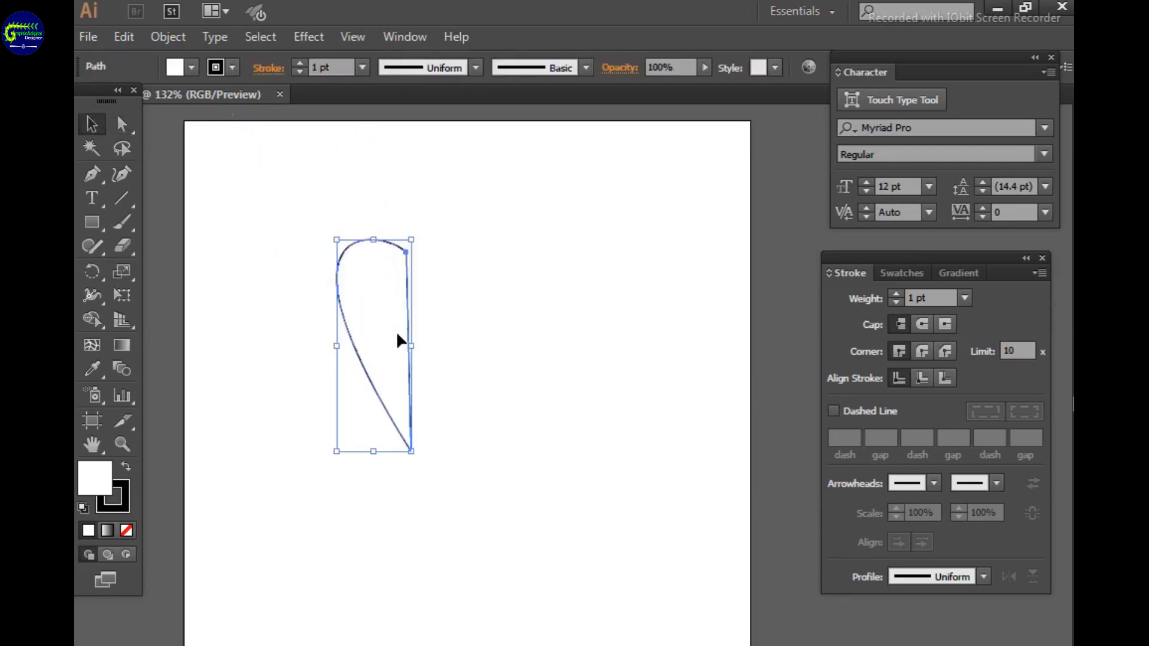
Adjust the half-heart's curve handles to make its upper lobe taller and rounder
key(a)
click(406, 252)
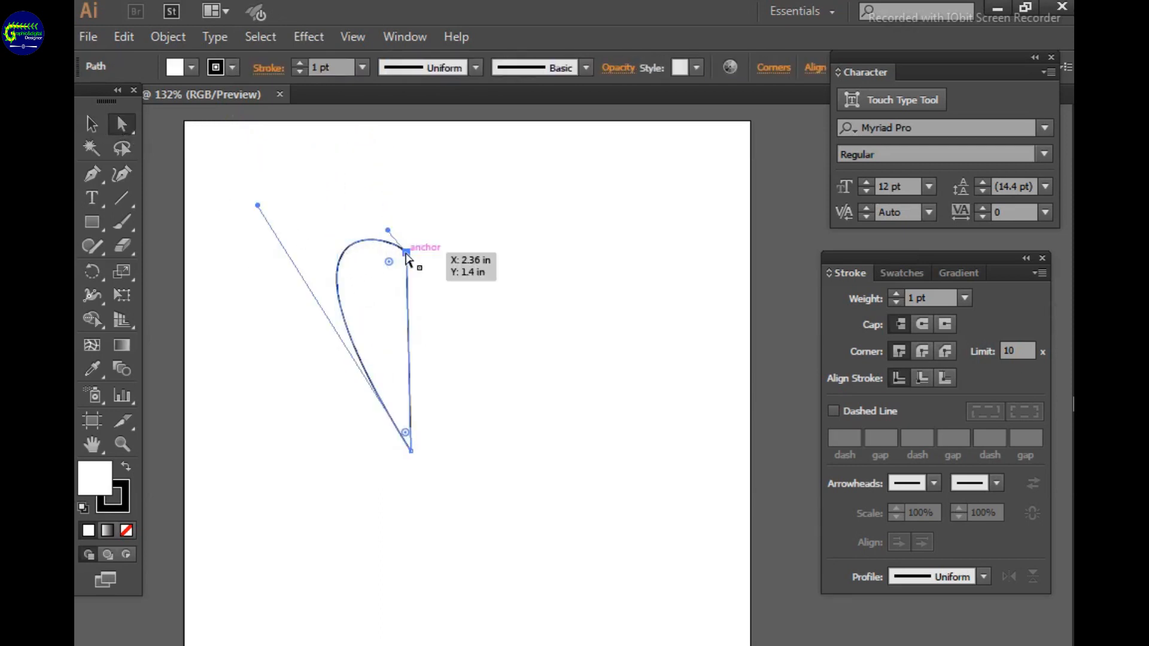
drag(388, 230, 322, 226)
drag(362, 192, 390, 187)
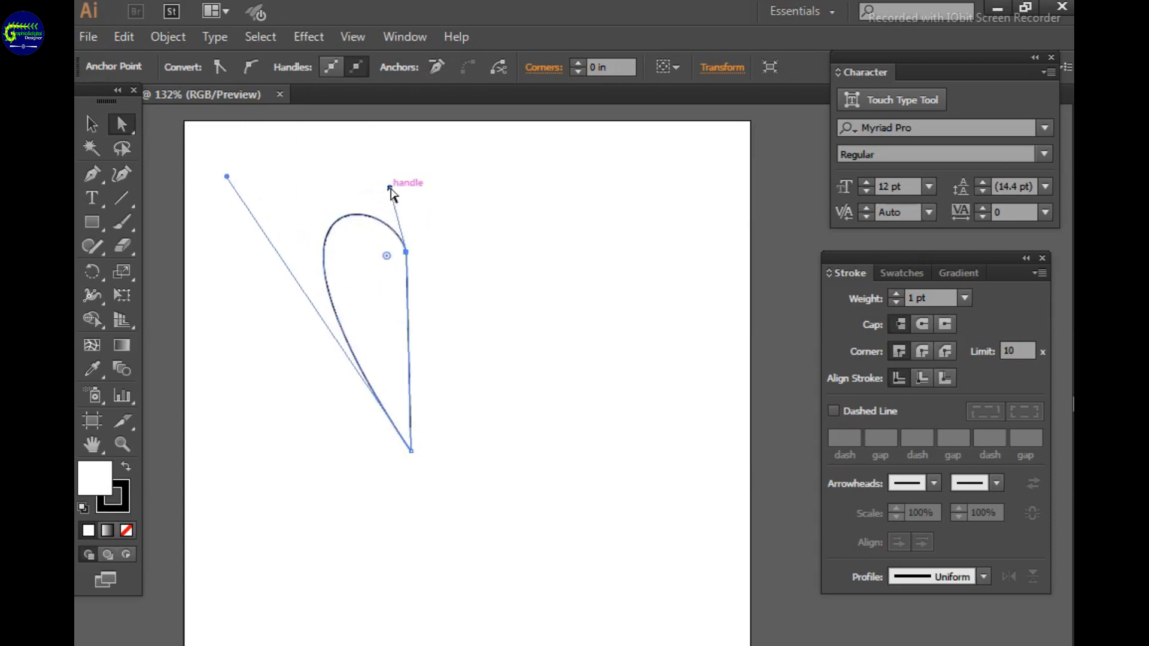
click(236, 277)
Move the half-heart up and to the left, and enlarge it to fill more of the artboard's height
click(91, 124)
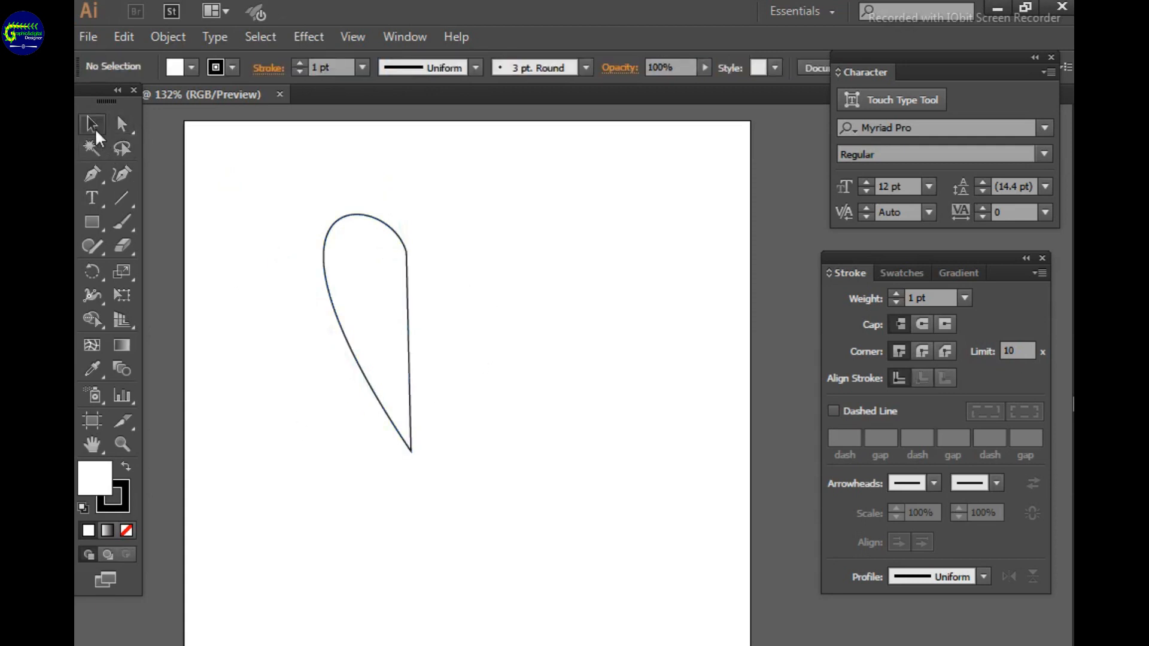
drag(384, 306, 335, 293)
drag(362, 440, 422, 525)
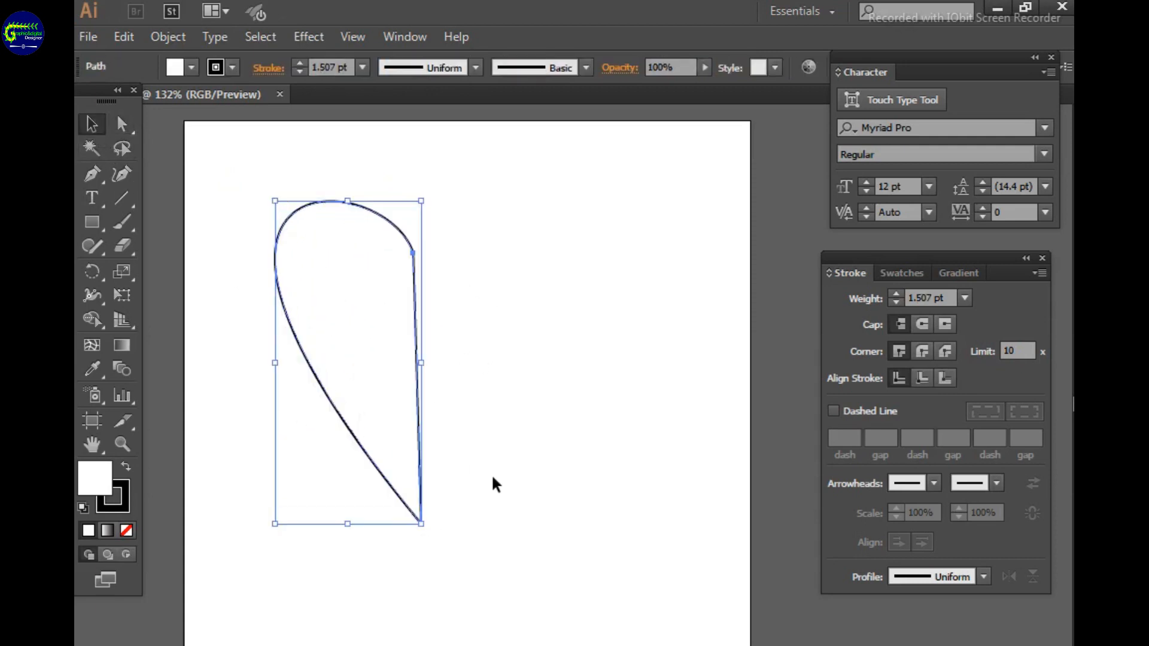
click(500, 474)
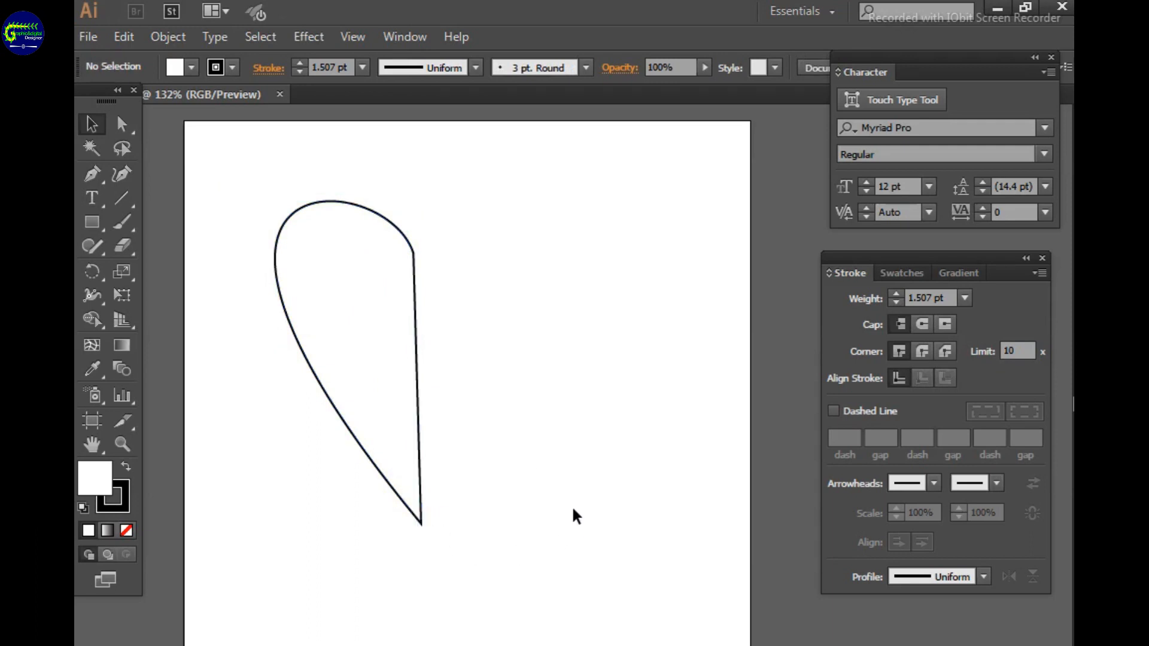
Set the half-heart's stroke weight to 0.25 pt
click(381, 369)
click(965, 298)
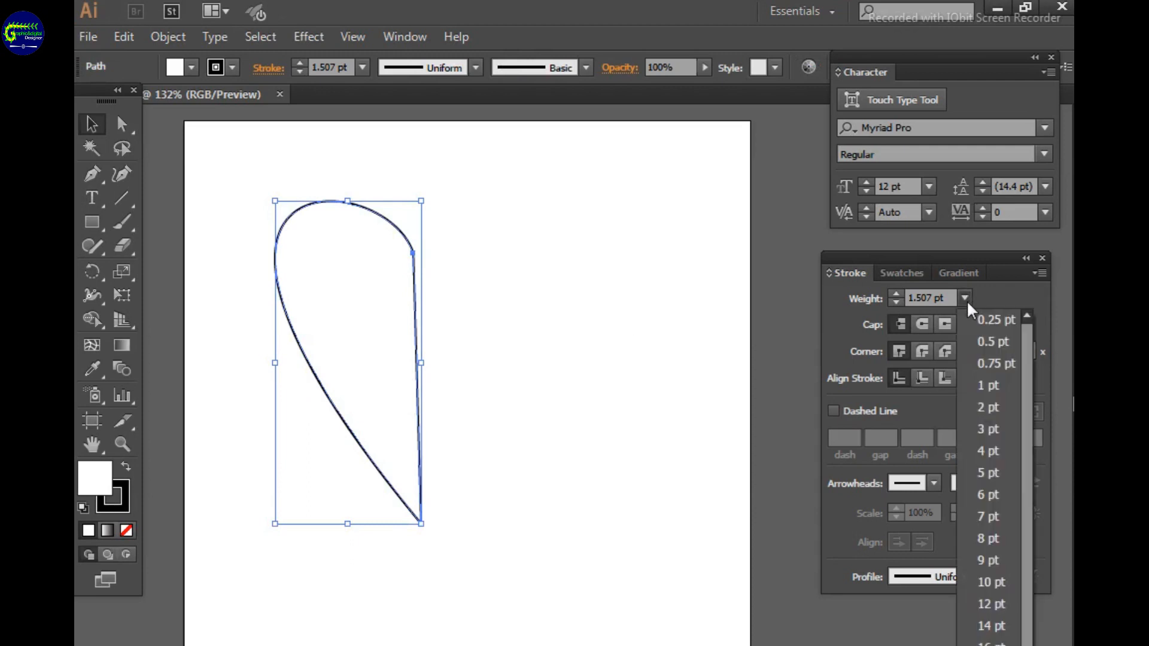
click(993, 320)
click(479, 337)
Create a reflected copy of the half-heart across the vertical axis
click(392, 339)
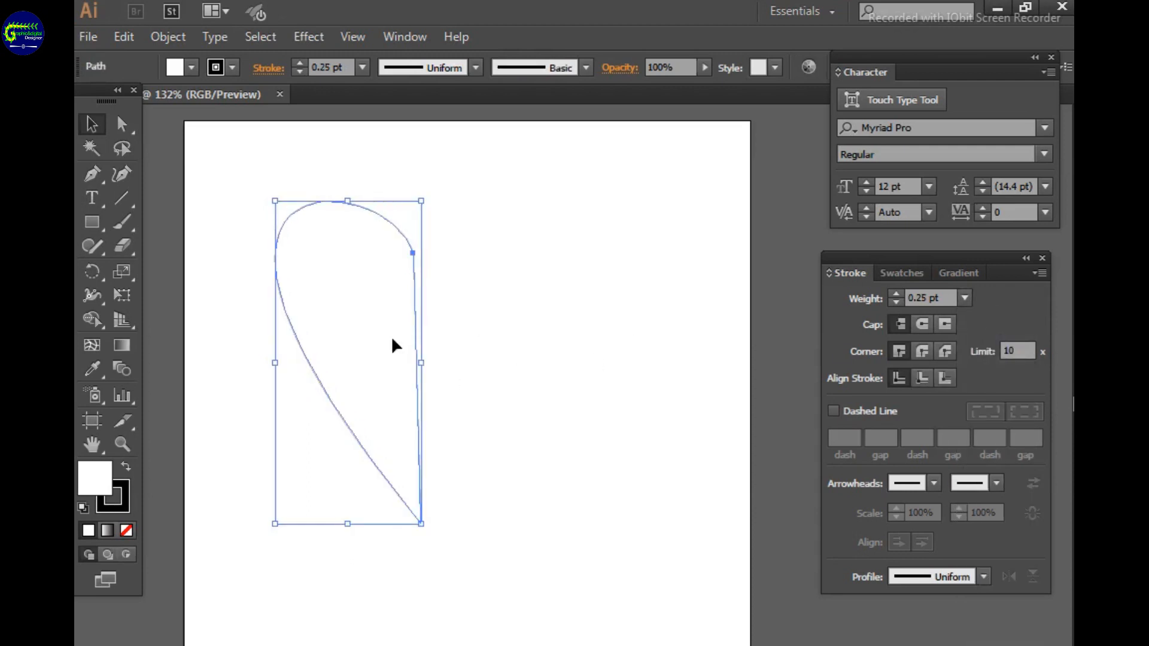
right_click(391, 339)
mouse_move(438, 569)
click(622, 639)
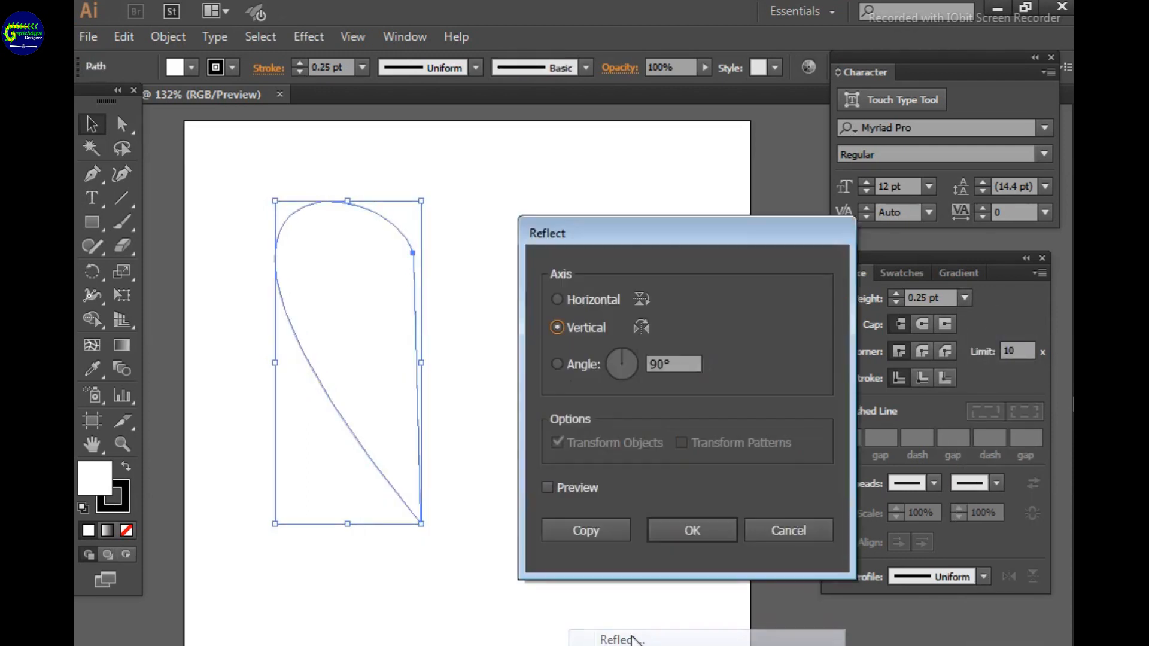
click(598, 528)
Move the mirrored copy to the right until it sits beside the original with a narrow gap between them
key(Right)
key(Right)
key(Right)
key(Right)
key(Right)
key(Right)
key(Right)
key(Right)
key(Right)
key(Right)
key(Right)
key(Right)
key(Right)
key(Right)
key(Right)
key(Right)
key(Right)
key(Right)
key(Right)
key(Right)
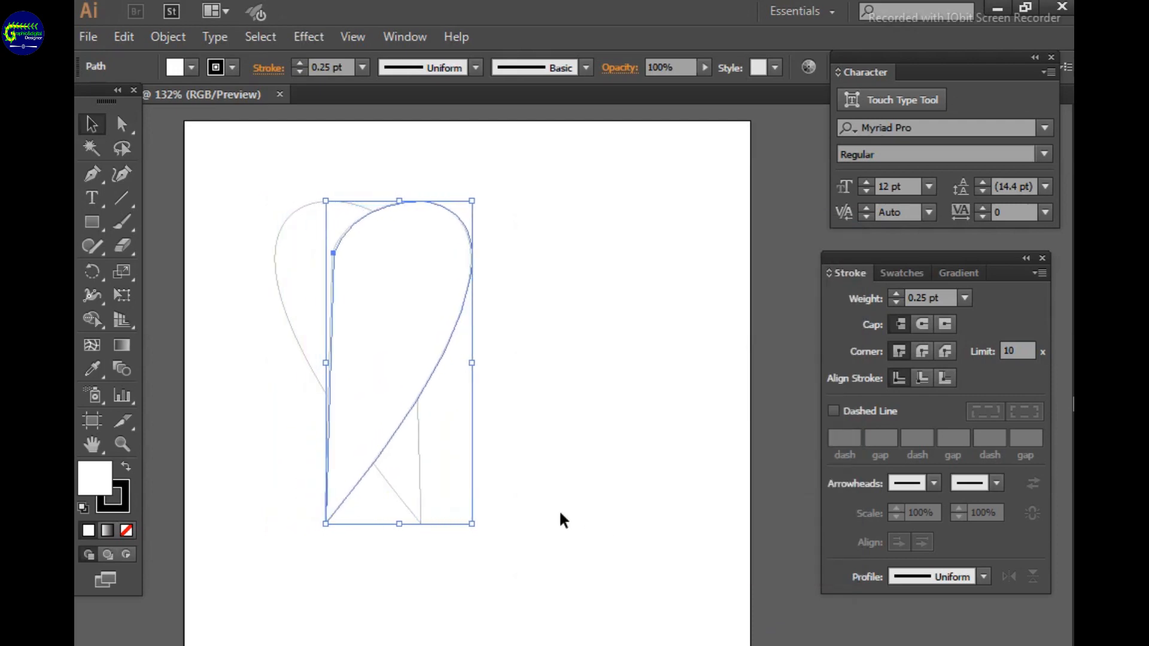
key(Right)
key(Right)
key(Right)
key(Right)
key(Right)
key(Right)
key(Right)
key(Right)
key(Right)
key(Right)
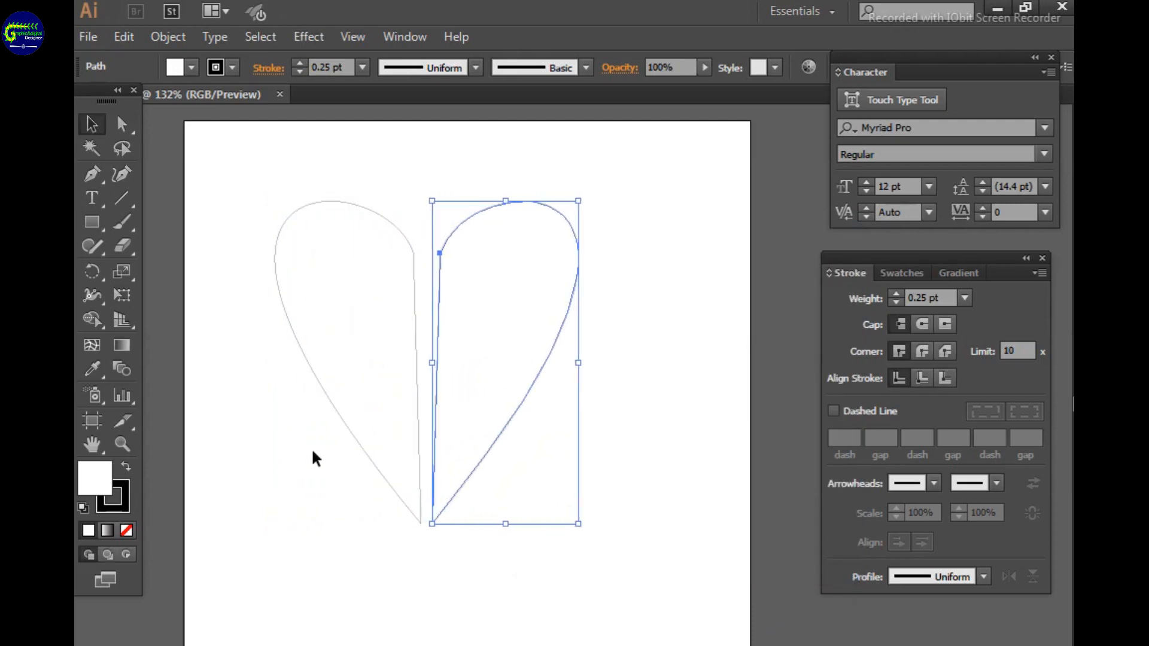
click(240, 419)
Show the rulers and place a vertical guide in the gap between the two heart halves
key(ctrl+r)
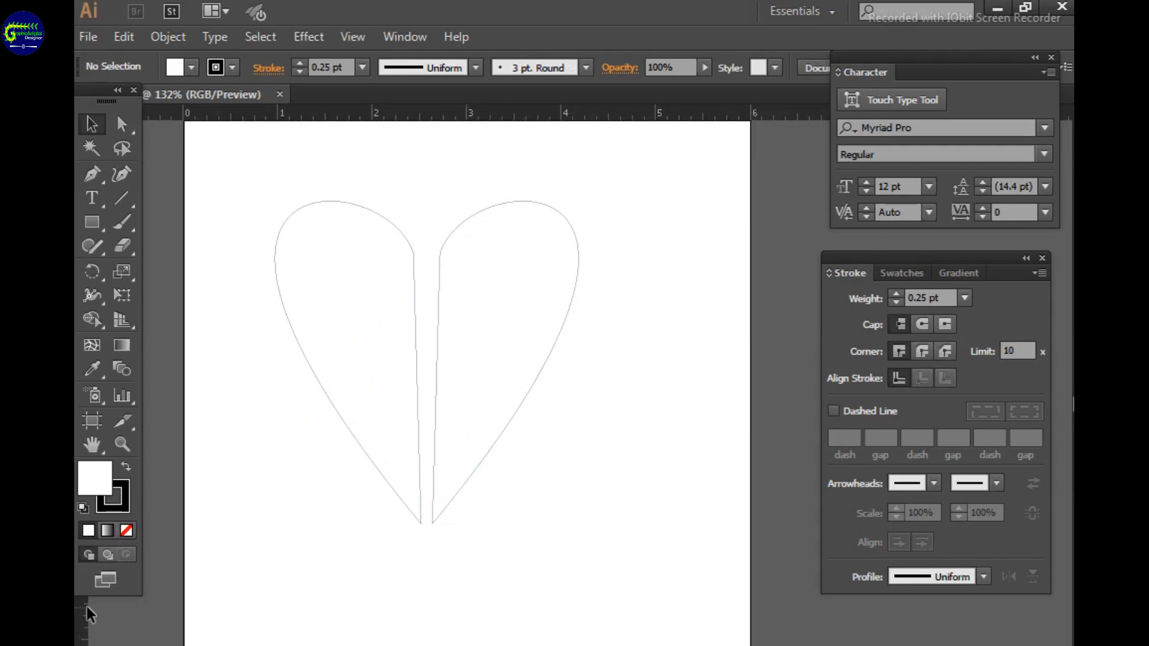
drag(88, 606, 427, 612)
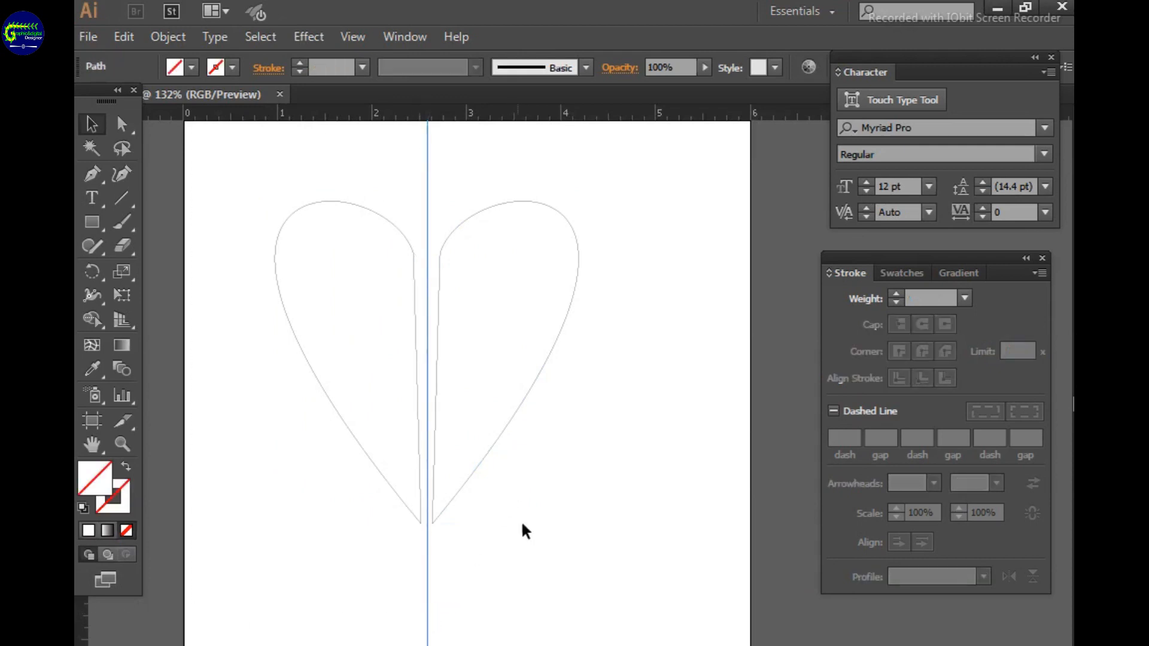
click(471, 302)
click(464, 296)
Move the right half's upper inner anchor onto the vertical guide
click(122, 444)
drag(393, 214, 471, 534)
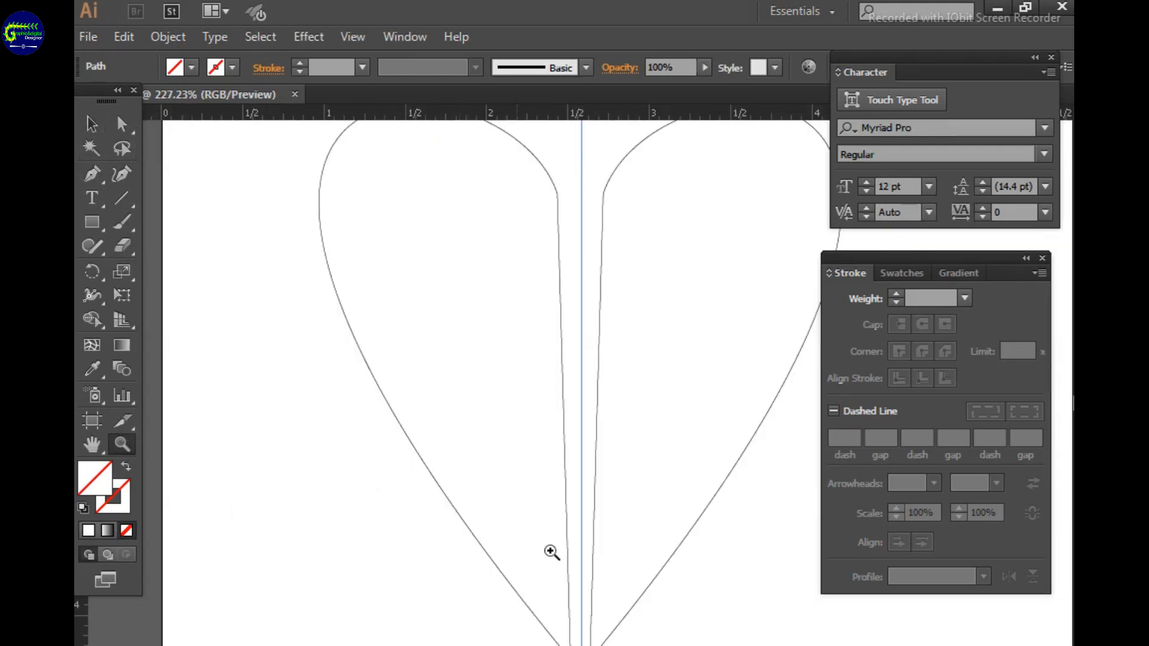
click(122, 124)
click(560, 359)
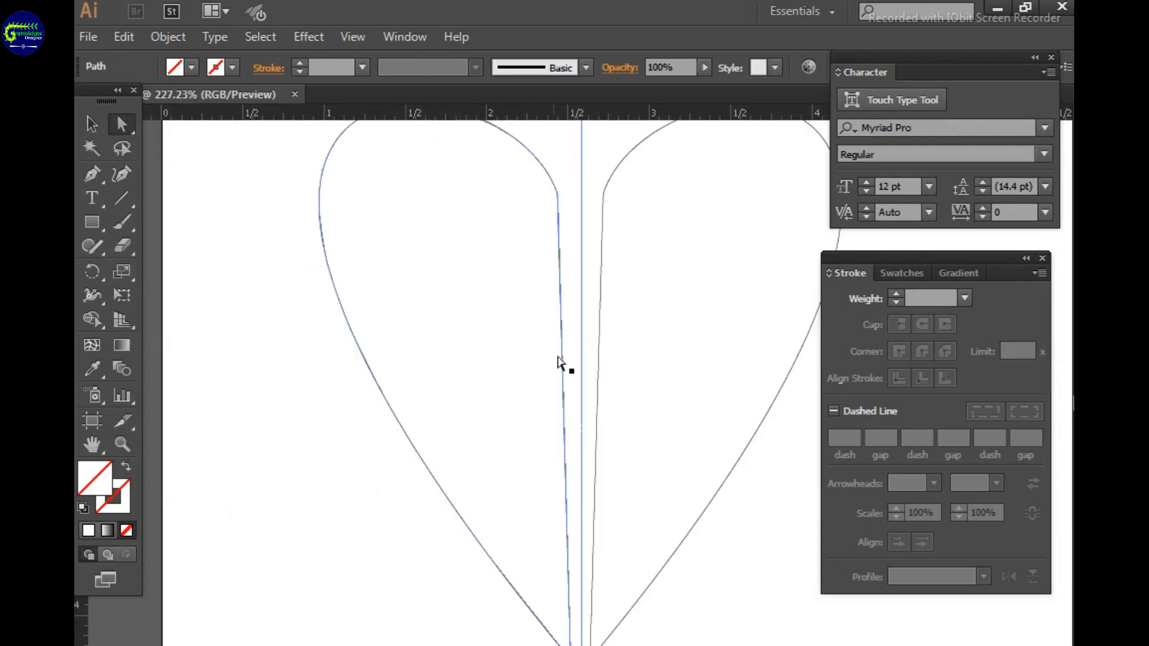
drag(604, 194, 581, 195)
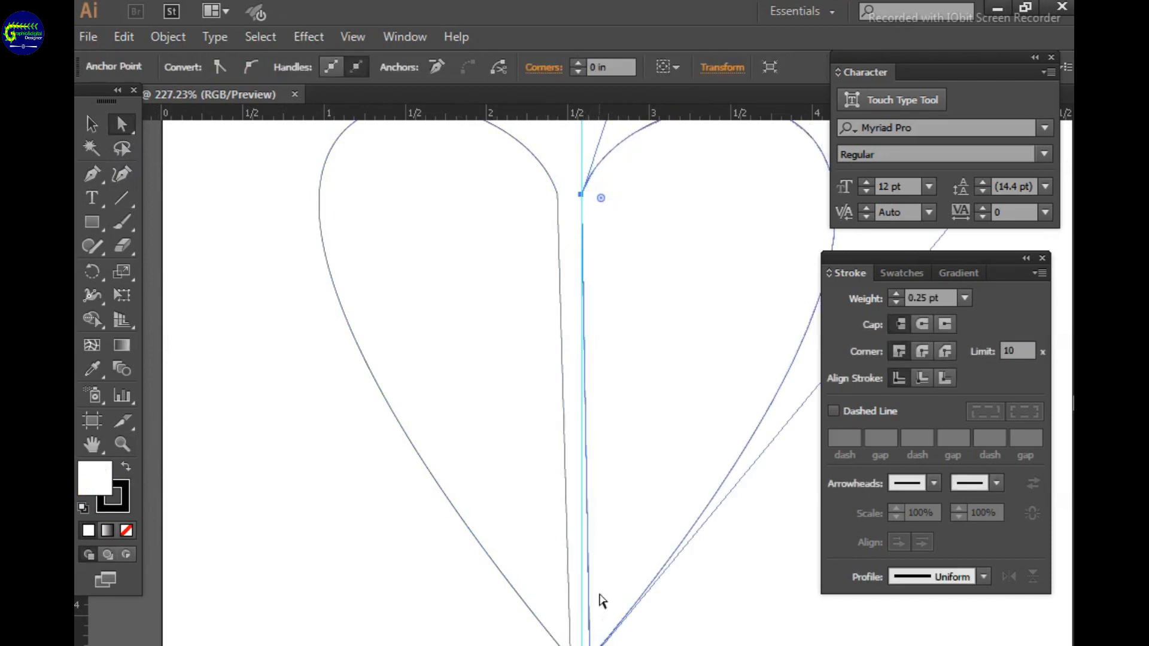
Align the right half's bottom tip and the left half's inner anchors to the guide so the halves meet
key(space)
drag(614, 598, 590, 559)
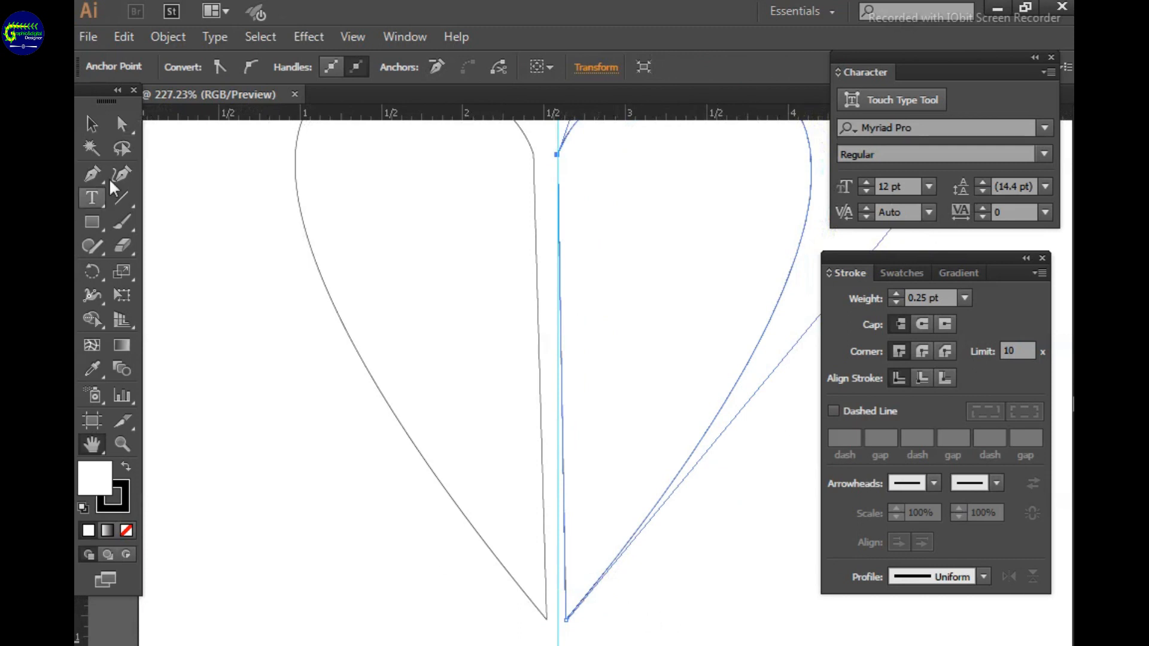
click(121, 124)
drag(567, 621, 557, 621)
drag(533, 153, 557, 155)
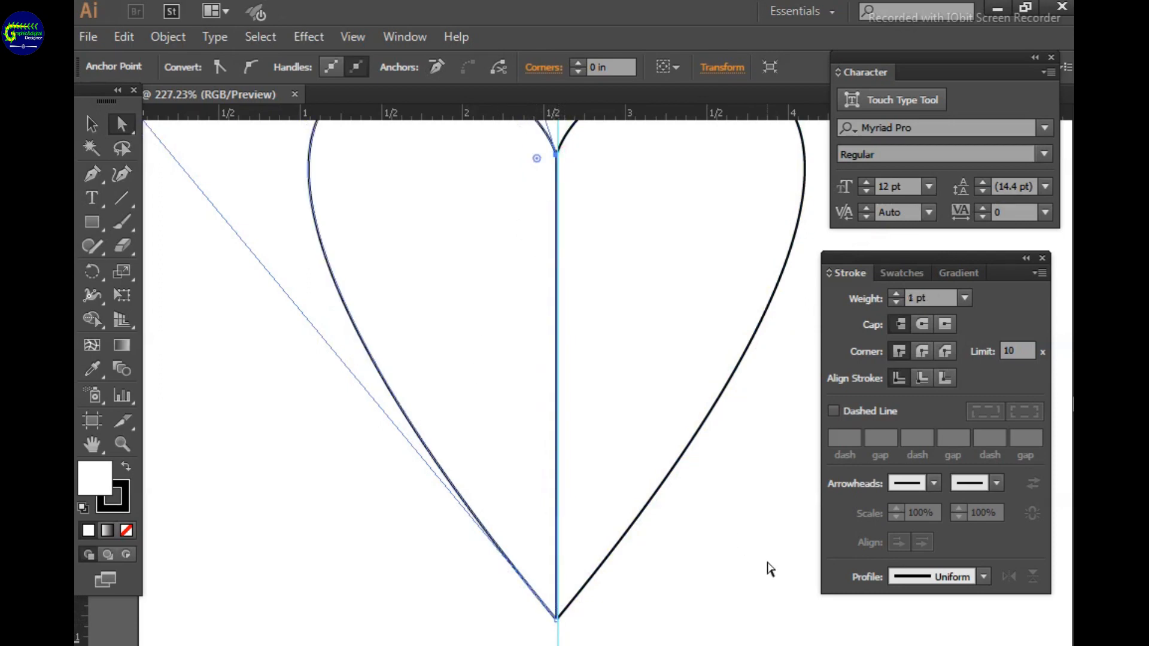
Remove the vertical guide running through the middle of the heart
key(ctrl+1)
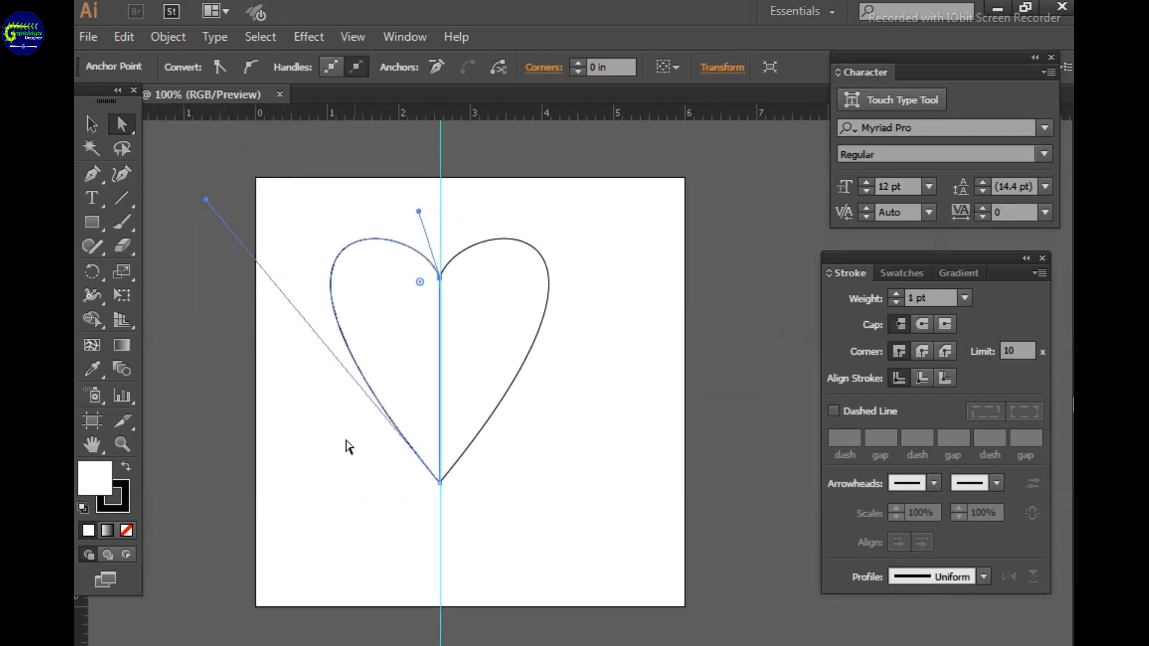
click(444, 154)
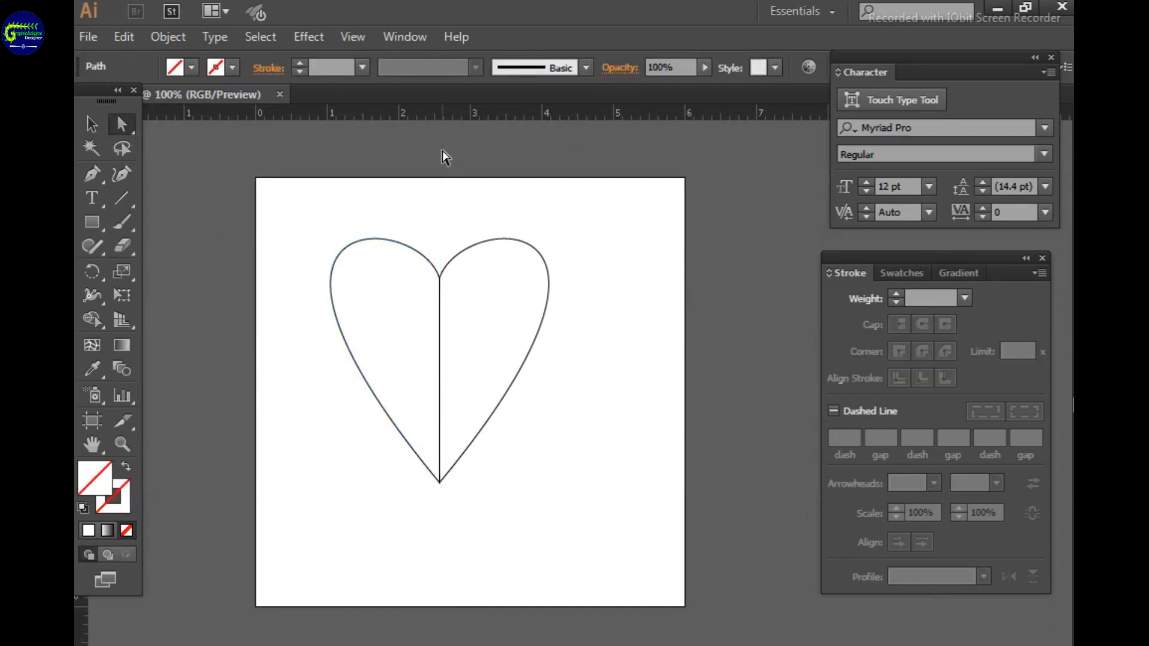
Select both heart halves and merge them into a single shape with the Shape Builder tool
click(91, 123)
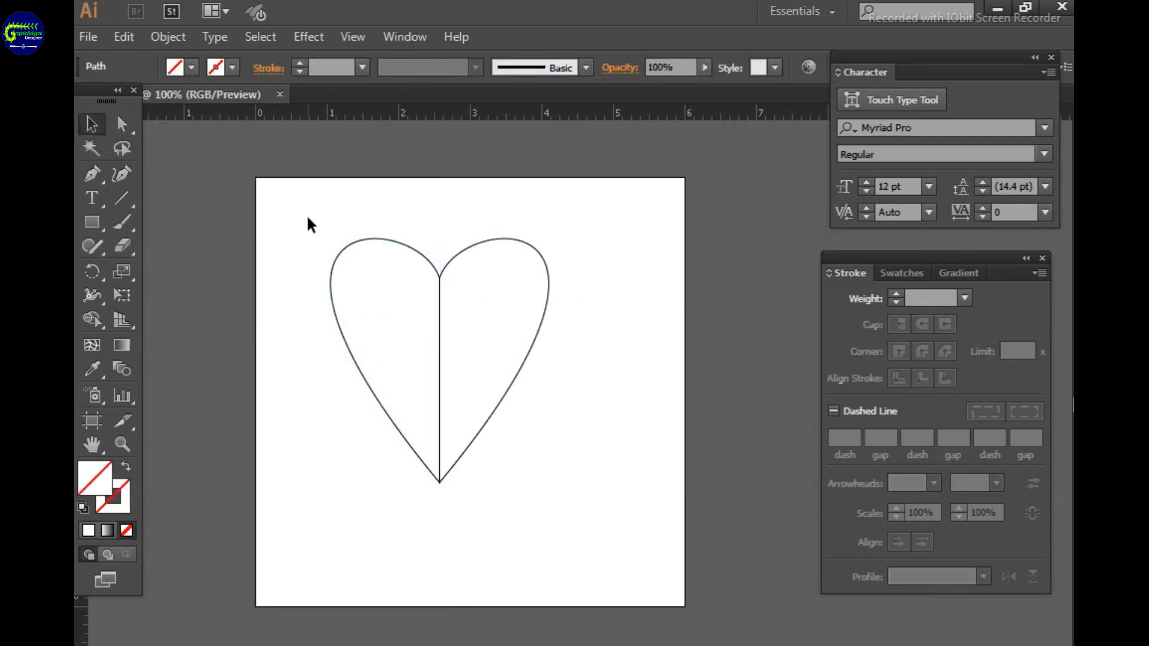
drag(310, 218, 578, 510)
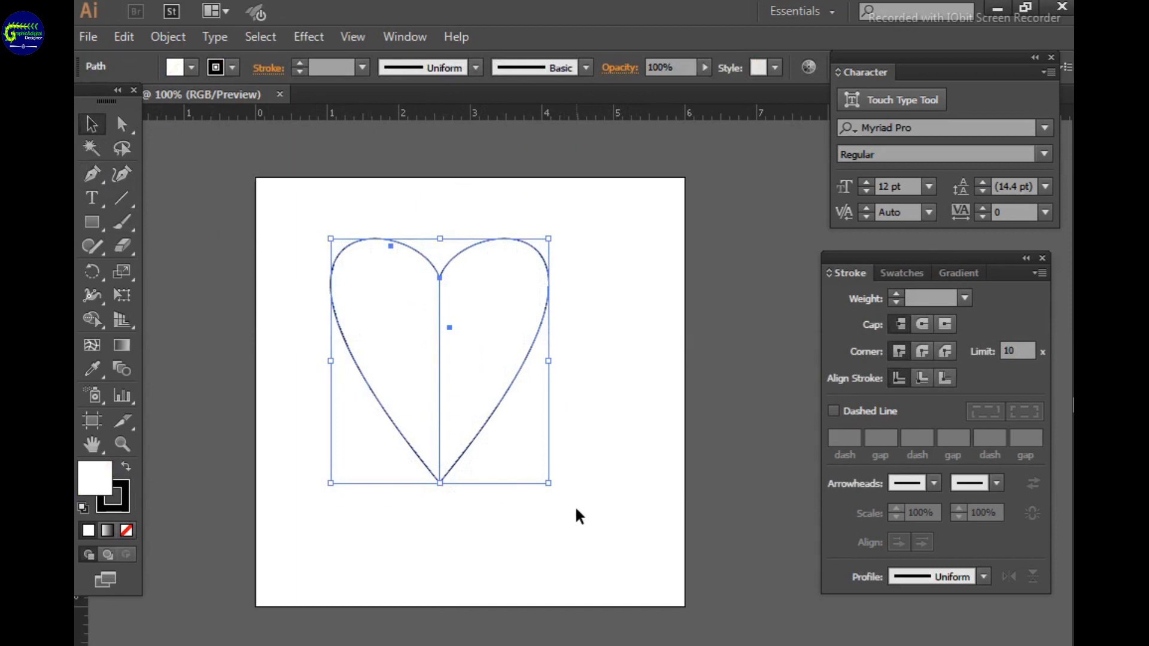
click(93, 317)
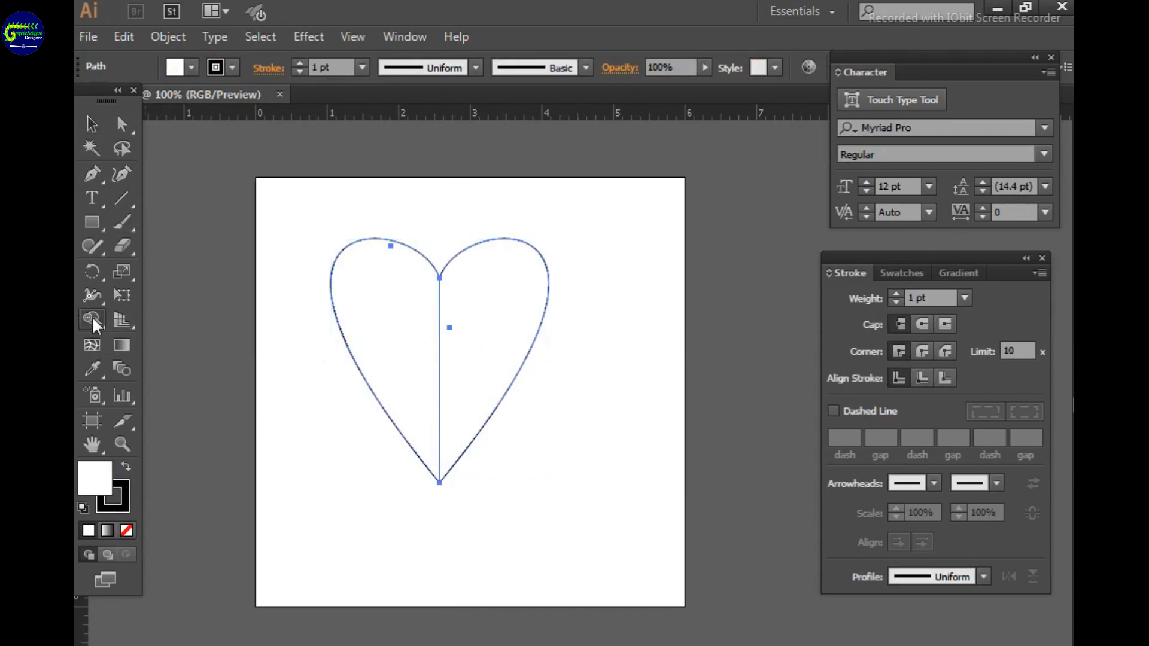
mouse_move(385, 318)
mouse_down()
mouse_move(451, 341)
mouse_move(477, 374)
mouse_up()
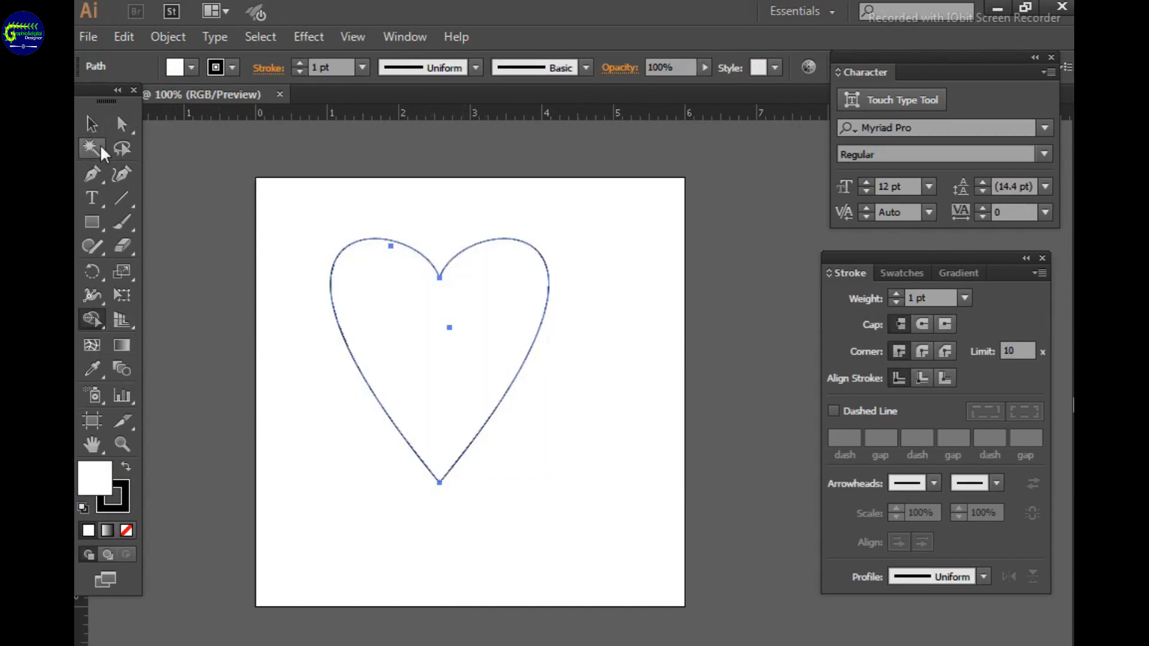
Fill the merged heart with the RGB Red swatch
click(91, 123)
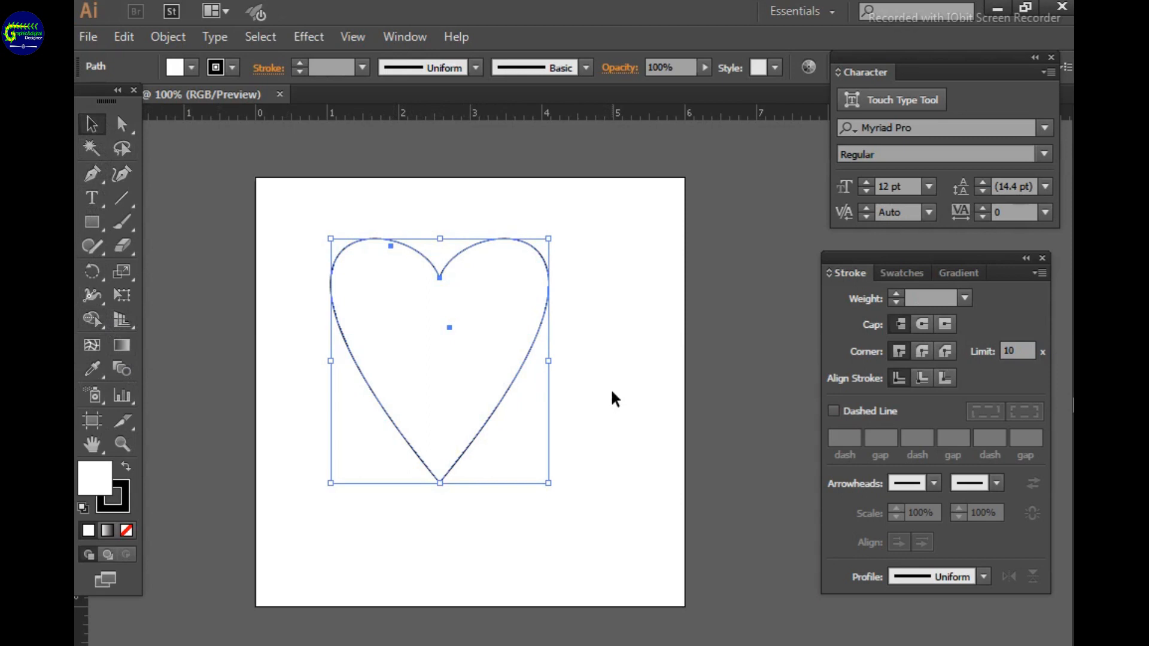
click(906, 273)
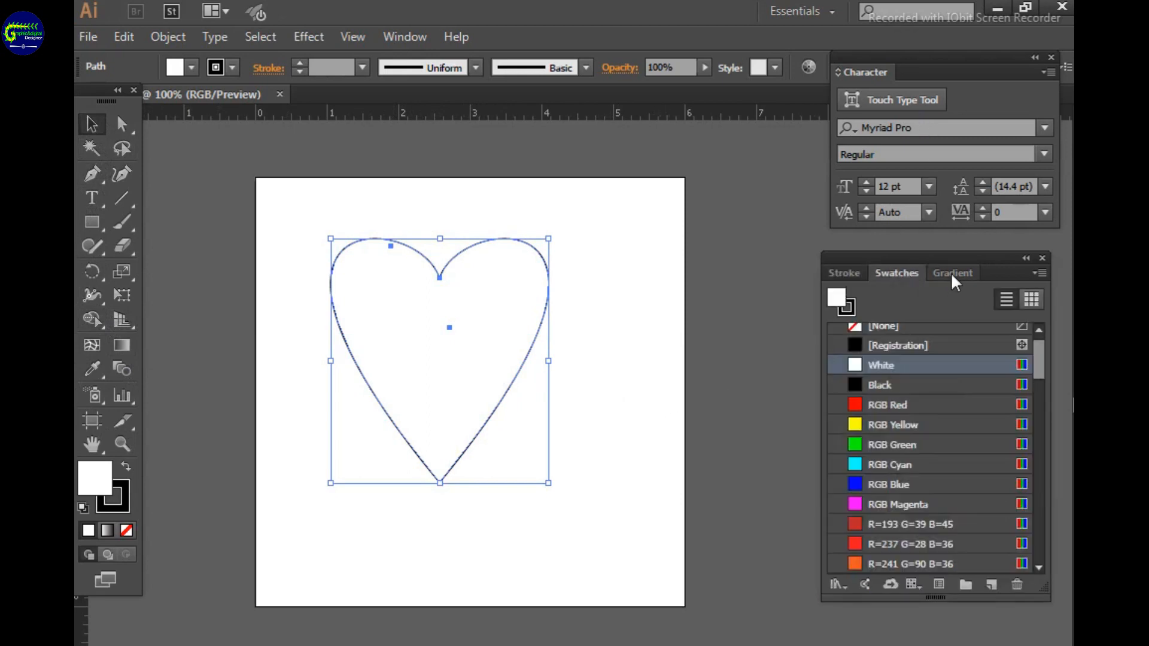
click(856, 406)
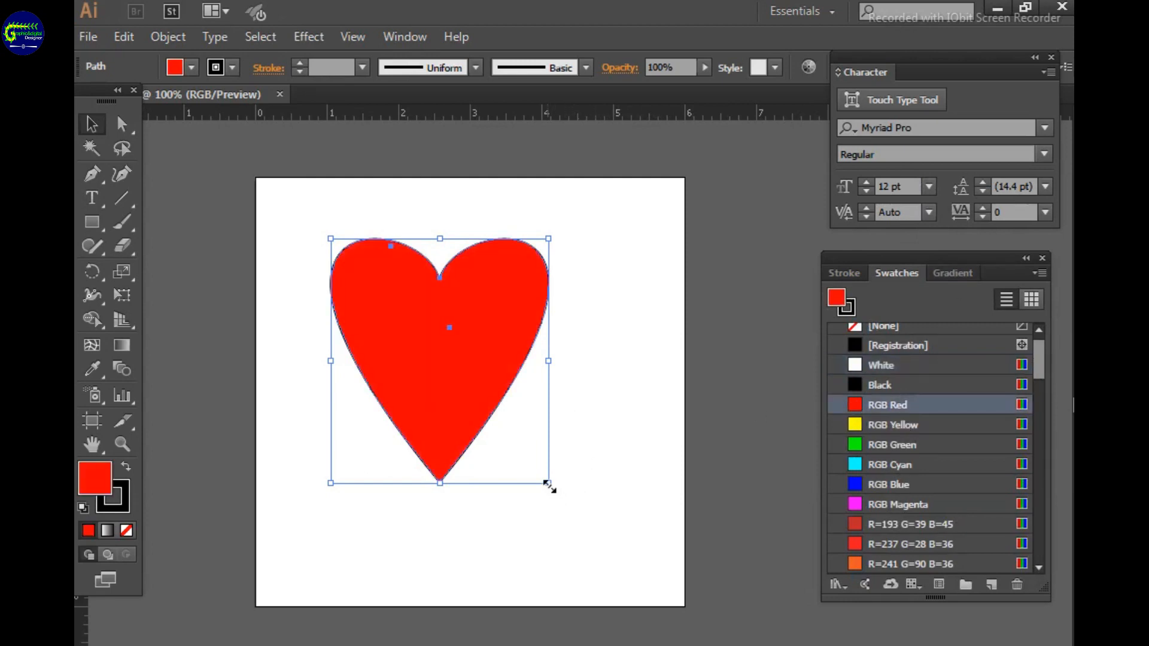
Enlarge the red heart and shift it slightly upward on the artboard
drag(549, 485, 611, 574)
drag(521, 405, 521, 391)
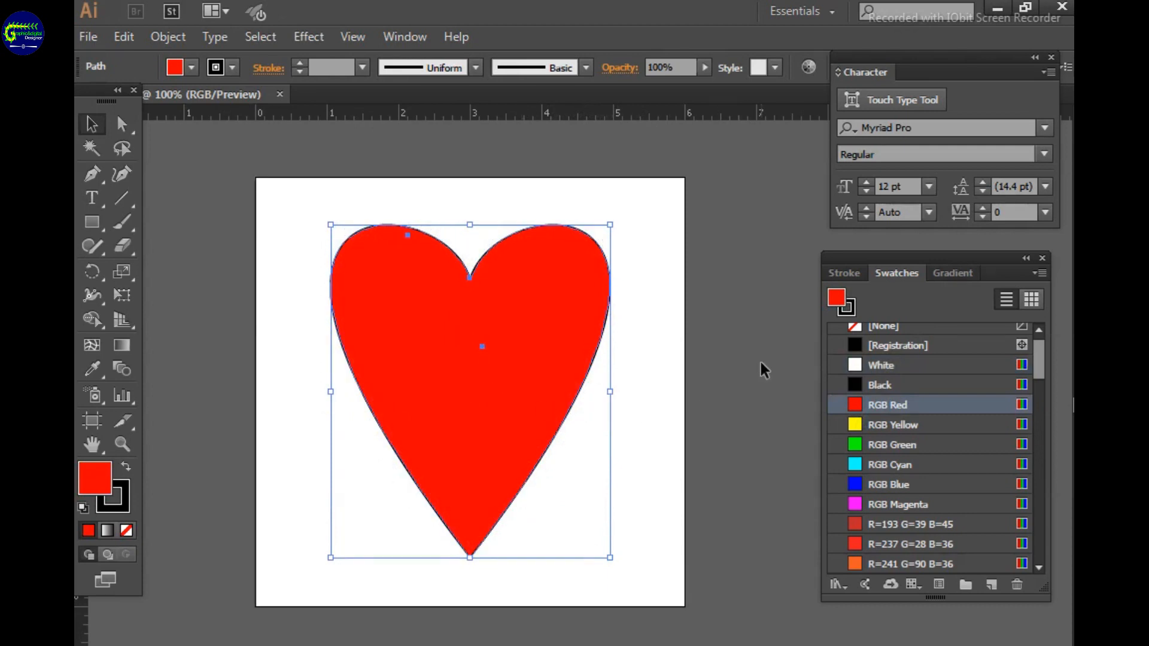
click(765, 370)
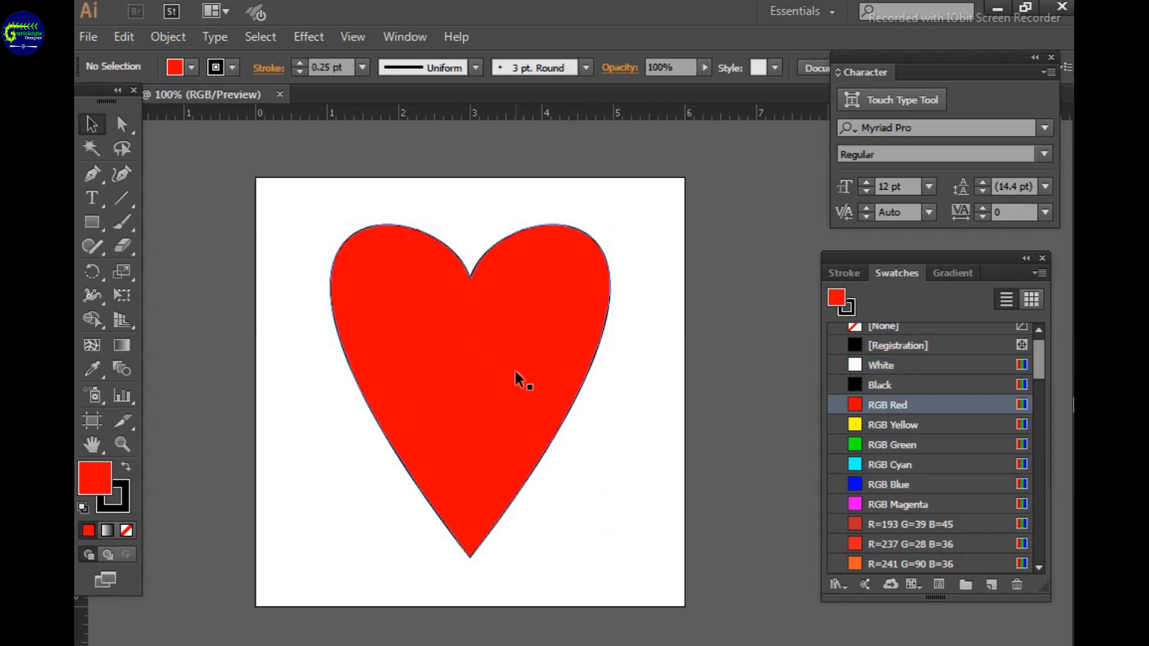
Apply the white-to-magenta gradient to the heart's stroke and its fill, as a linear gradient
click(516, 372)
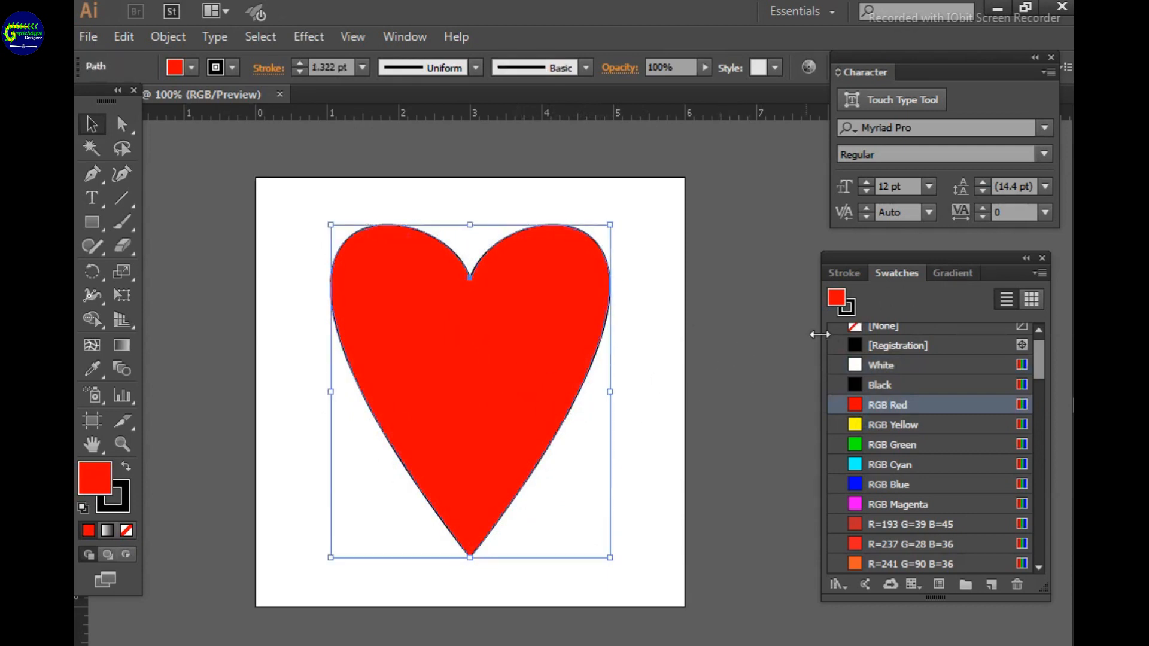
click(851, 307)
click(854, 328)
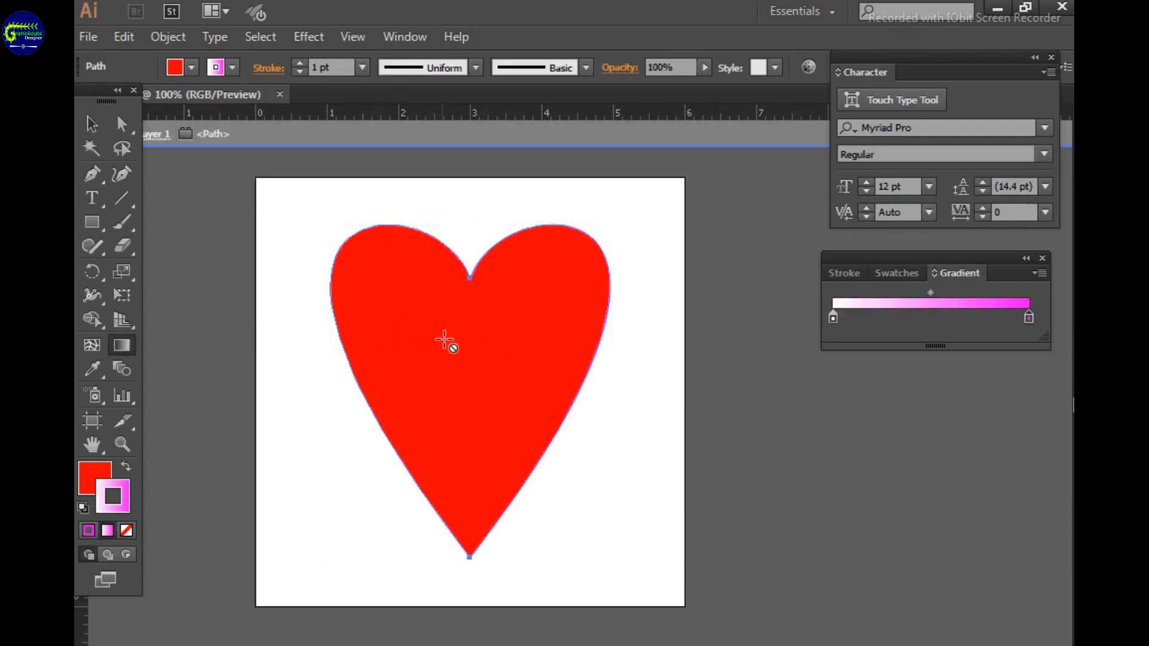
click(96, 467)
click(943, 269)
click(944, 269)
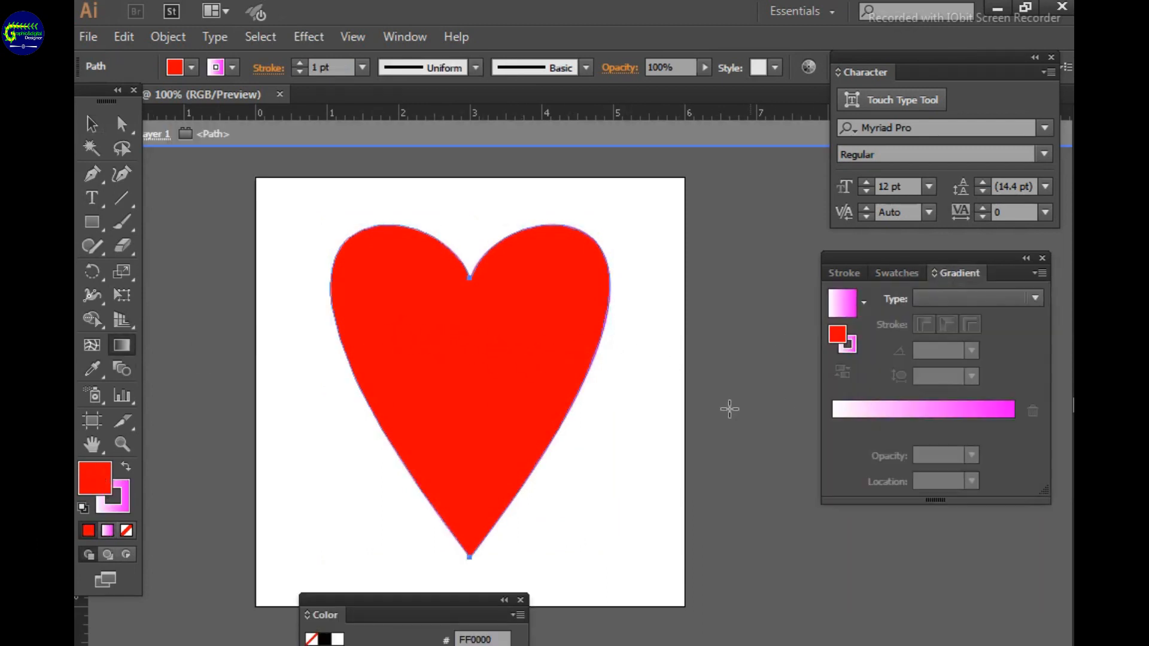
click(456, 364)
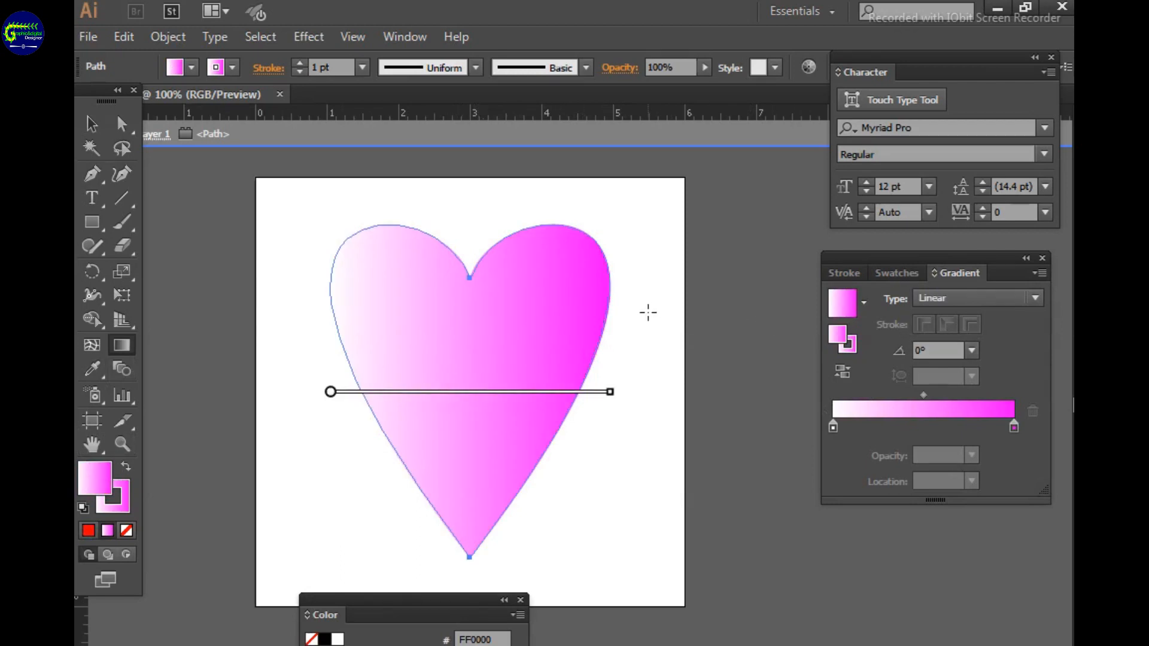
Set the heart's fill gradient to run from red to magenta, with the midpoint at 61.29%
double_click(833, 425)
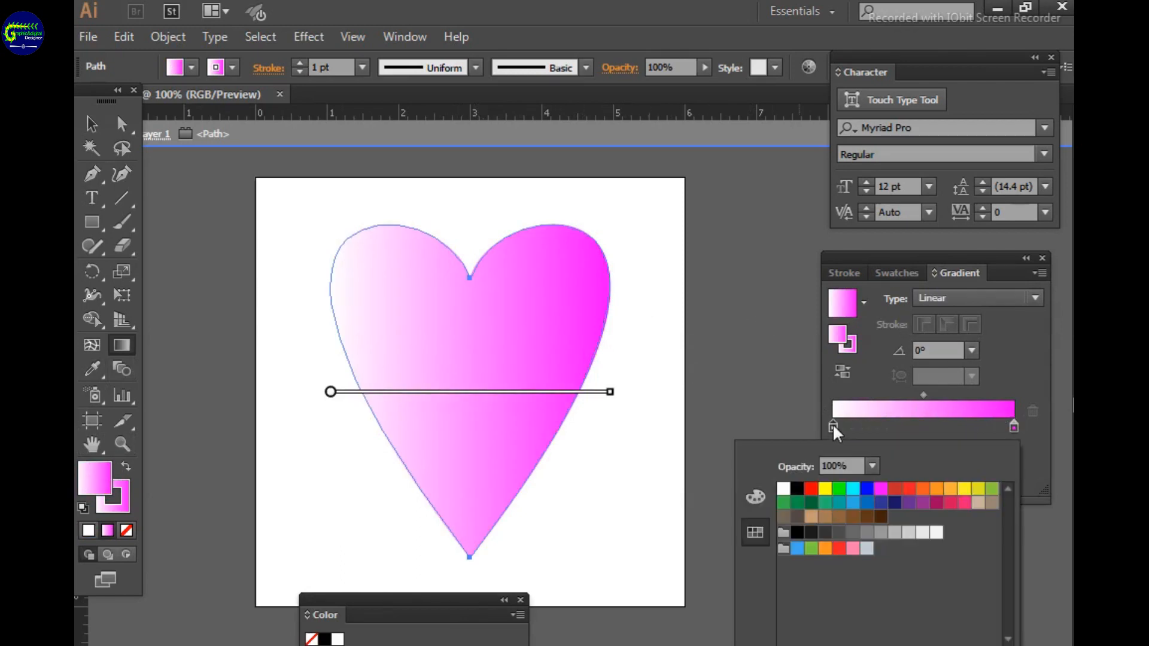
click(812, 489)
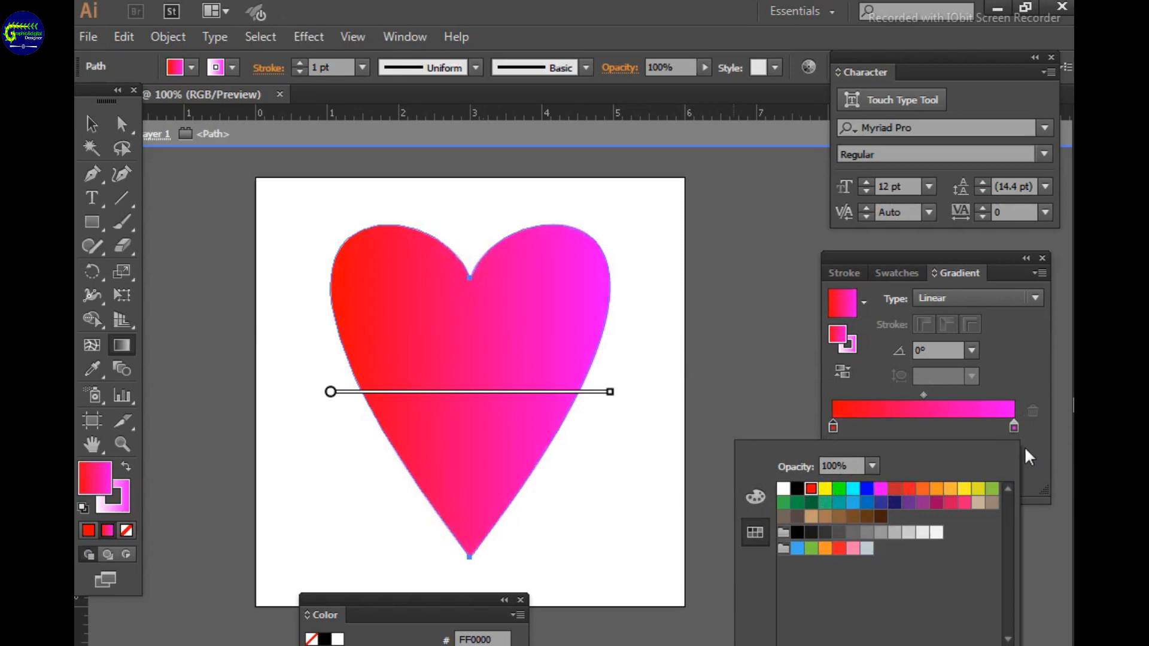
double_click(1013, 425)
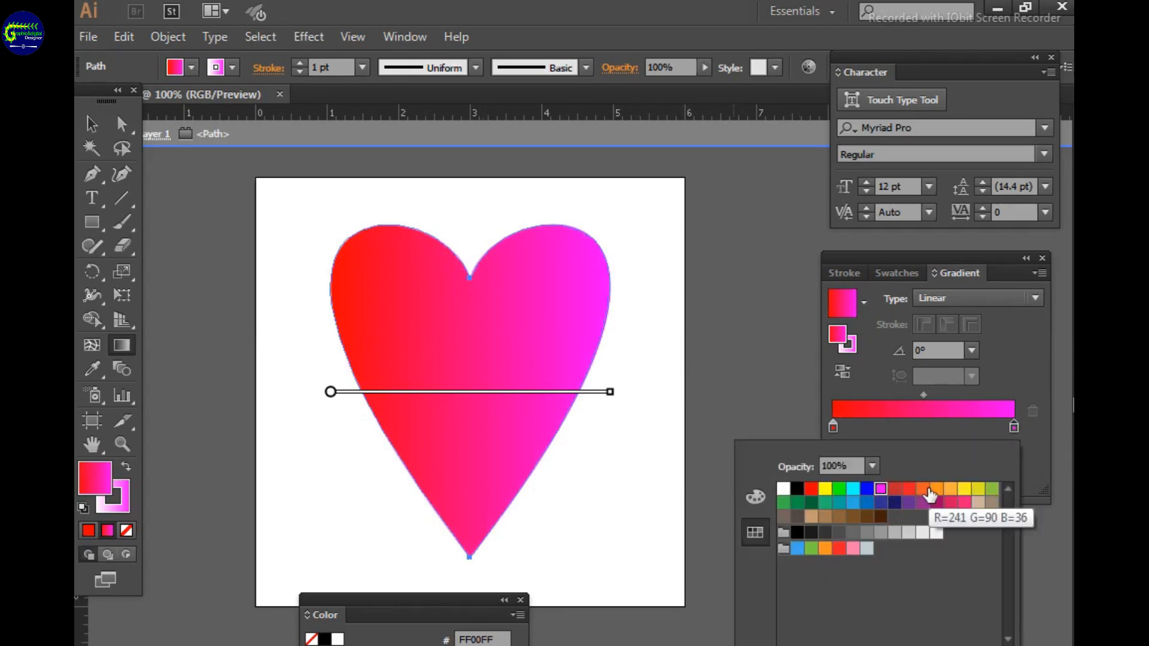
click(925, 491)
click(963, 491)
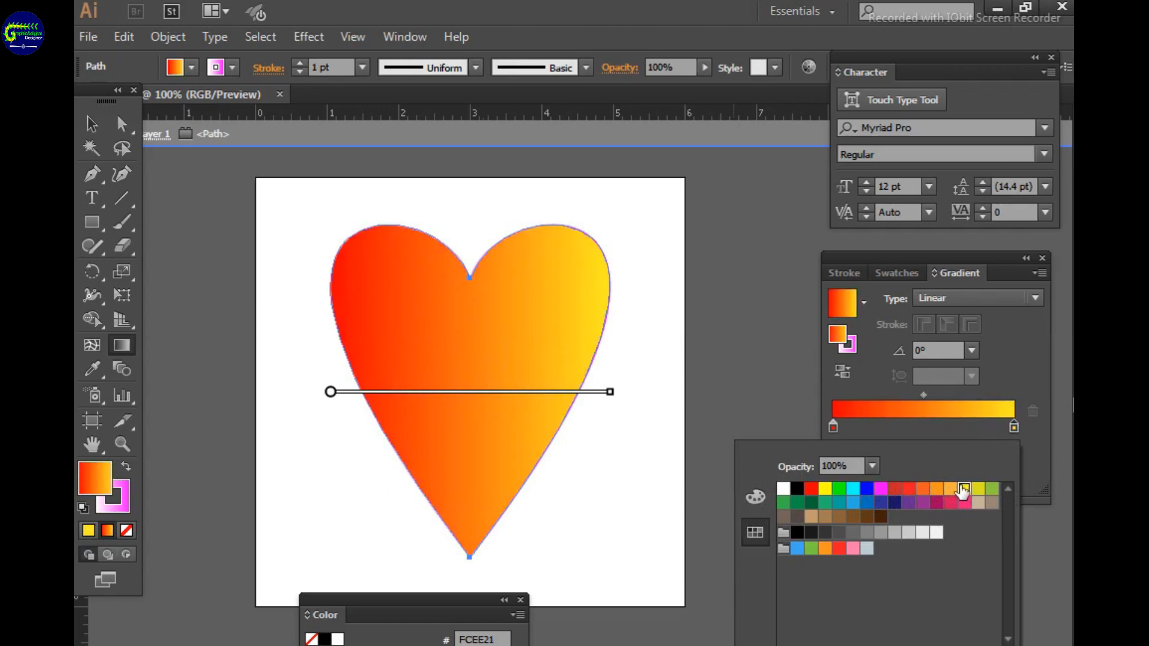
click(881, 490)
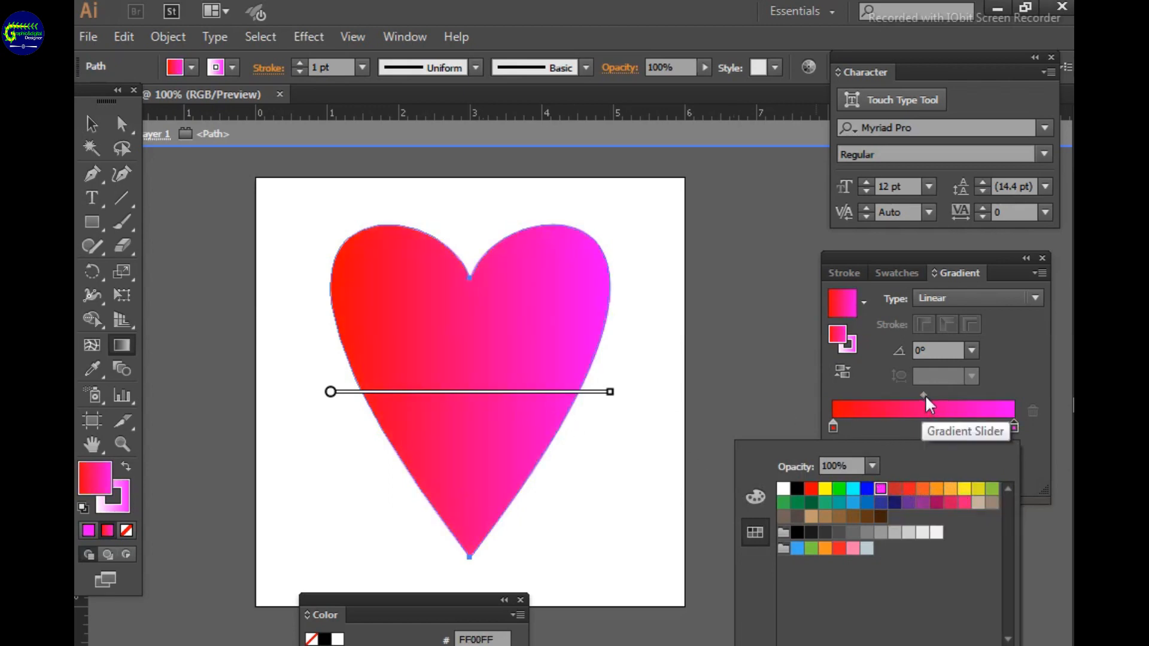
click(925, 395)
drag(918, 394, 940, 395)
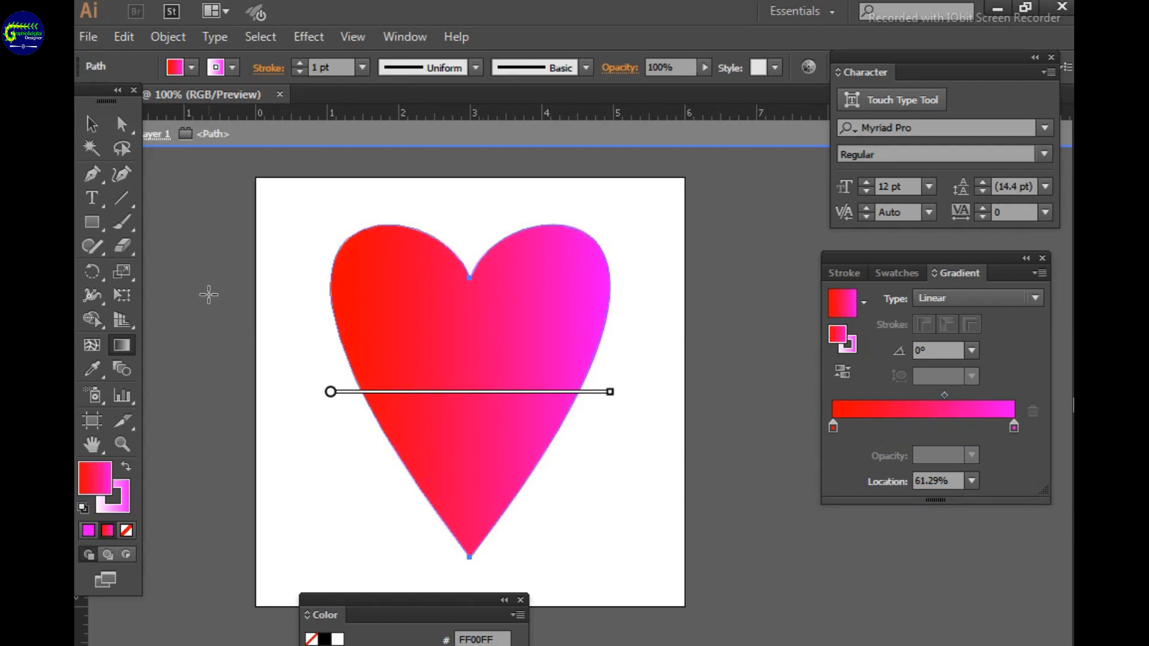
Try adding gradient mesh points near the centre of the heart and undo them
click(92, 124)
click(93, 346)
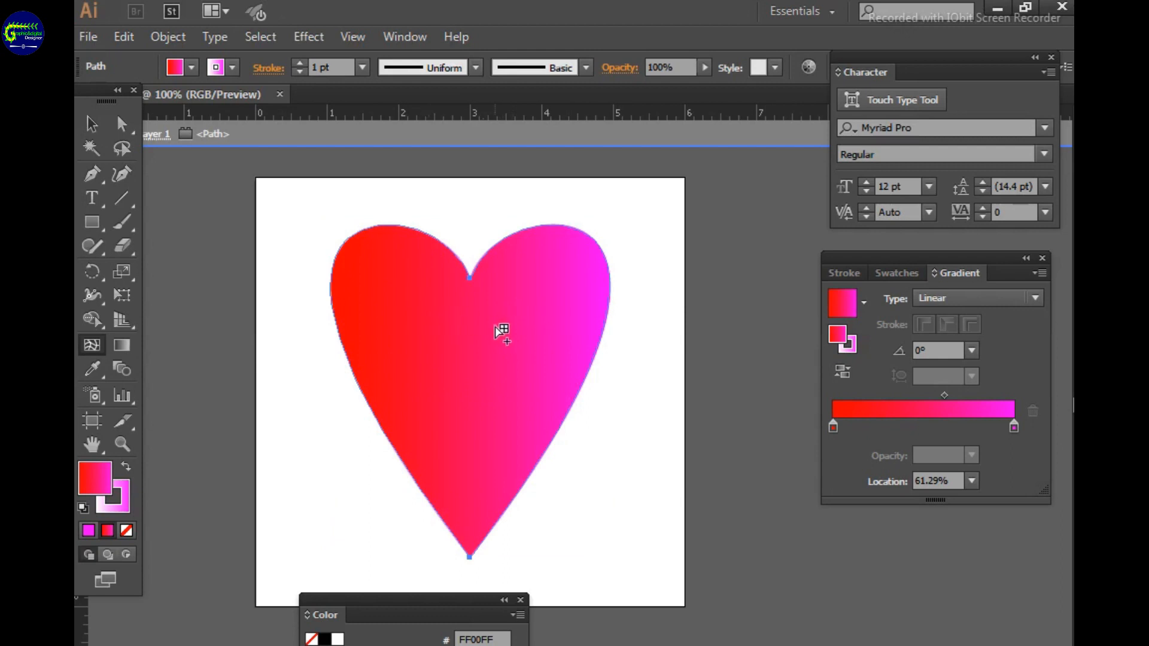
click(482, 305)
key(ctrl+z)
key(ctrl+z)
key(ctrl+z)
key(ctrl+z)
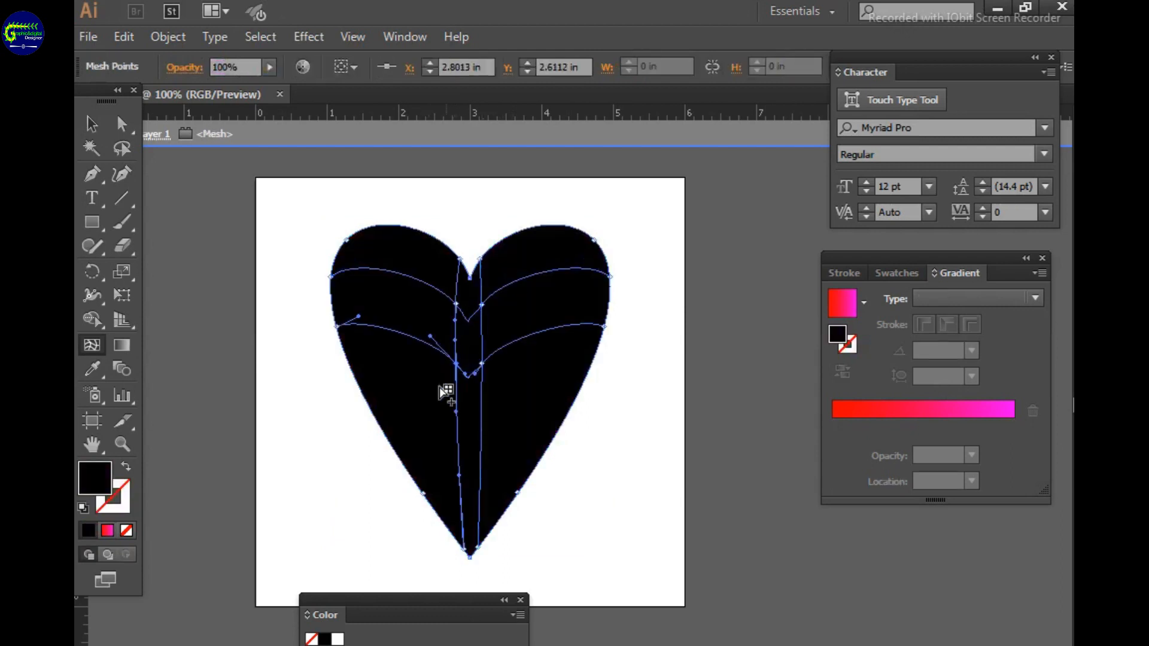
key(v)
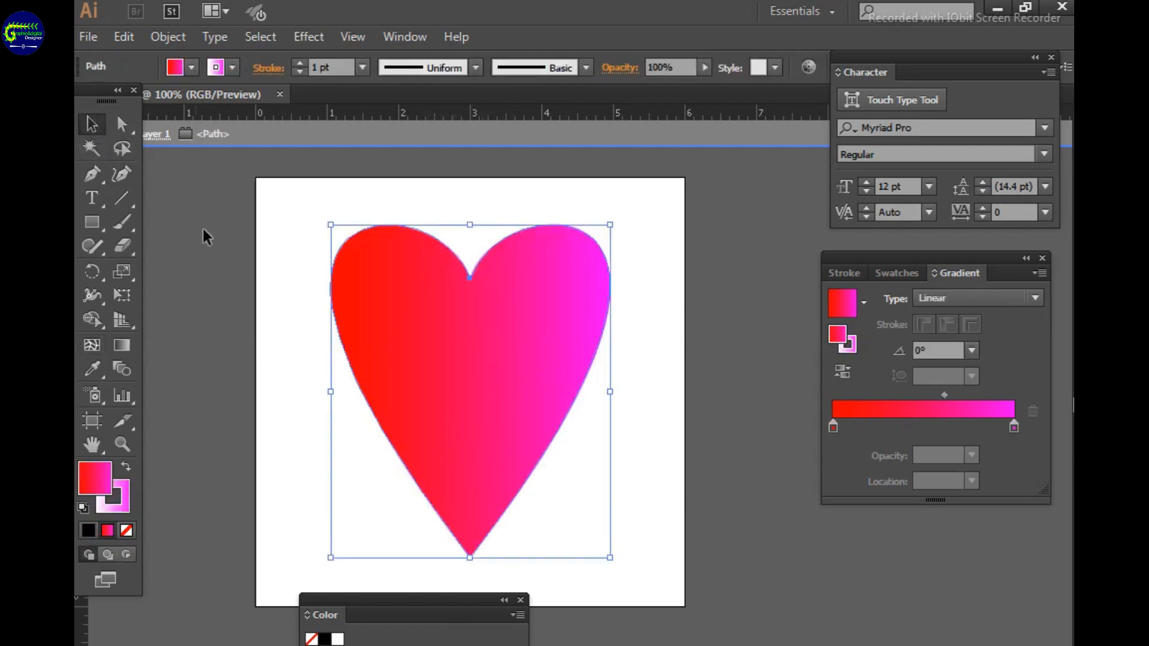
click(729, 426)
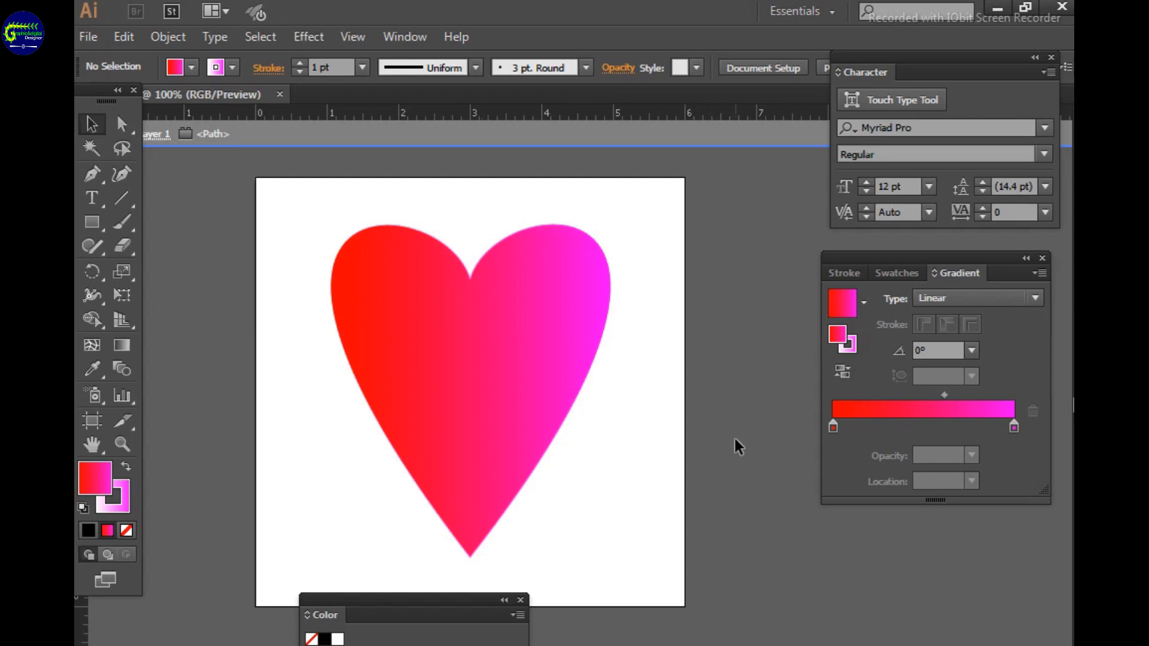
Change the end colour stop of the heart's fill gradient to RGB Red
double_click(1014, 427)
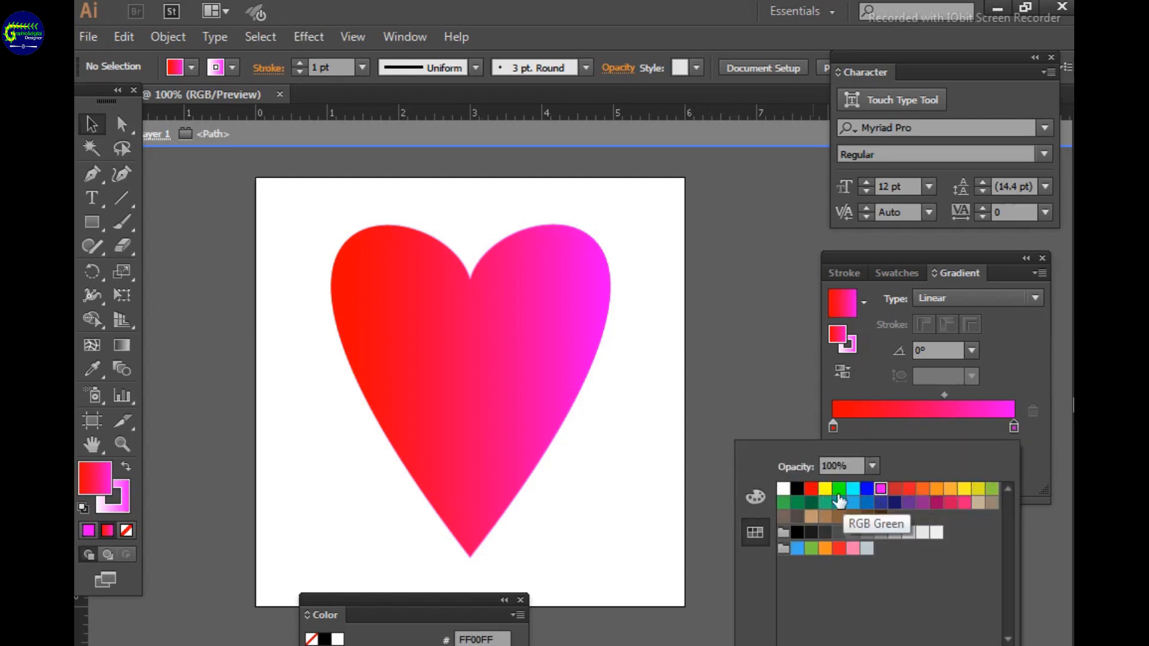
click(813, 489)
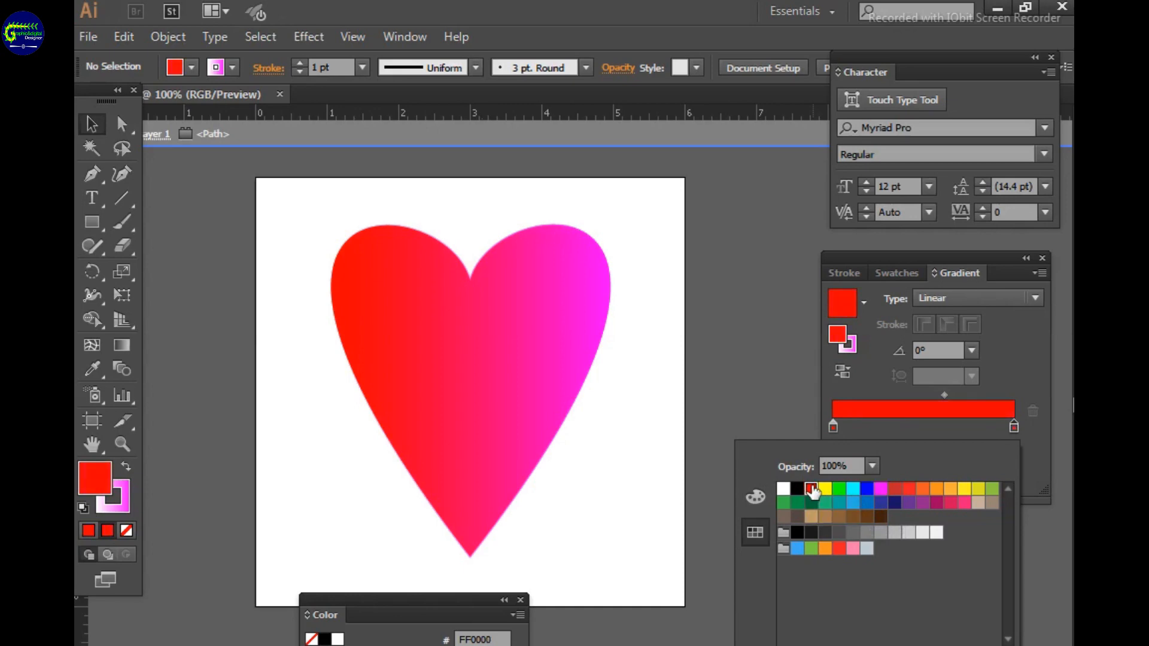
click(519, 335)
double_click(1015, 428)
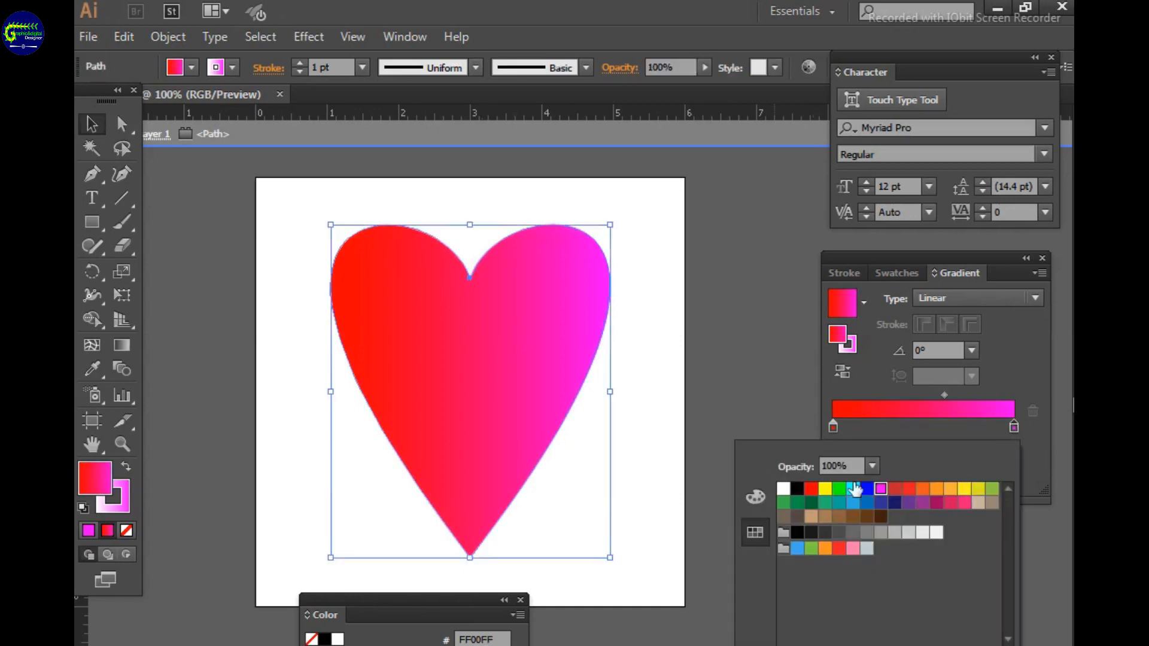
click(811, 489)
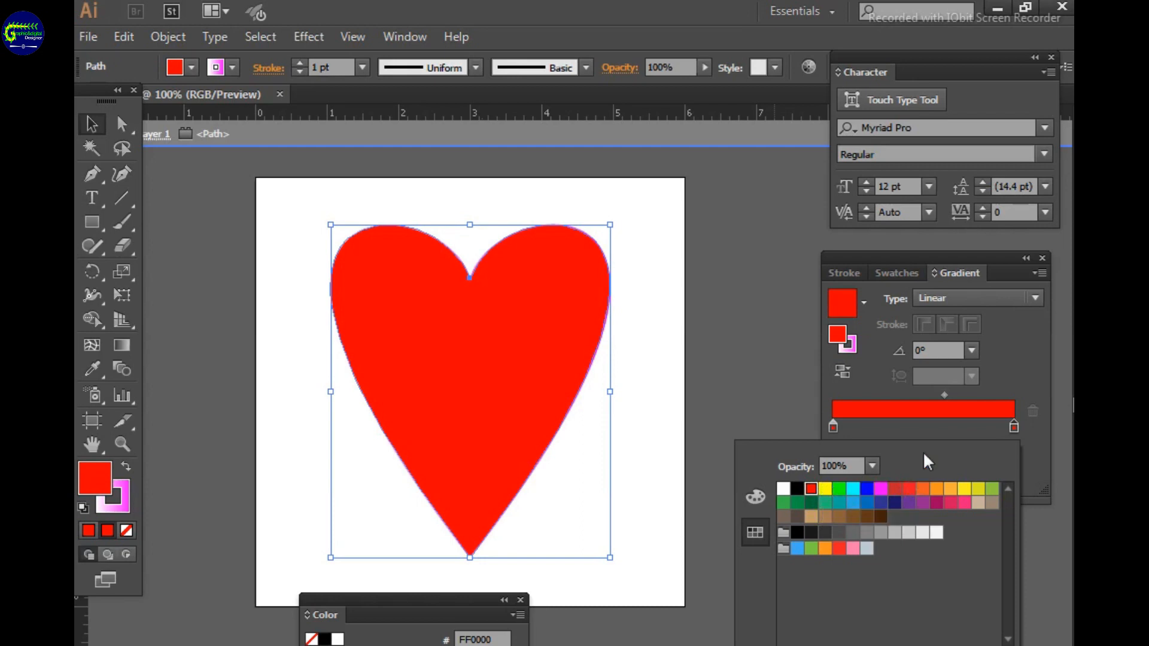
Add a middle colour stop at about 46.77% to the heart's gradient and colour it RGB Magenta
double_click(917, 422)
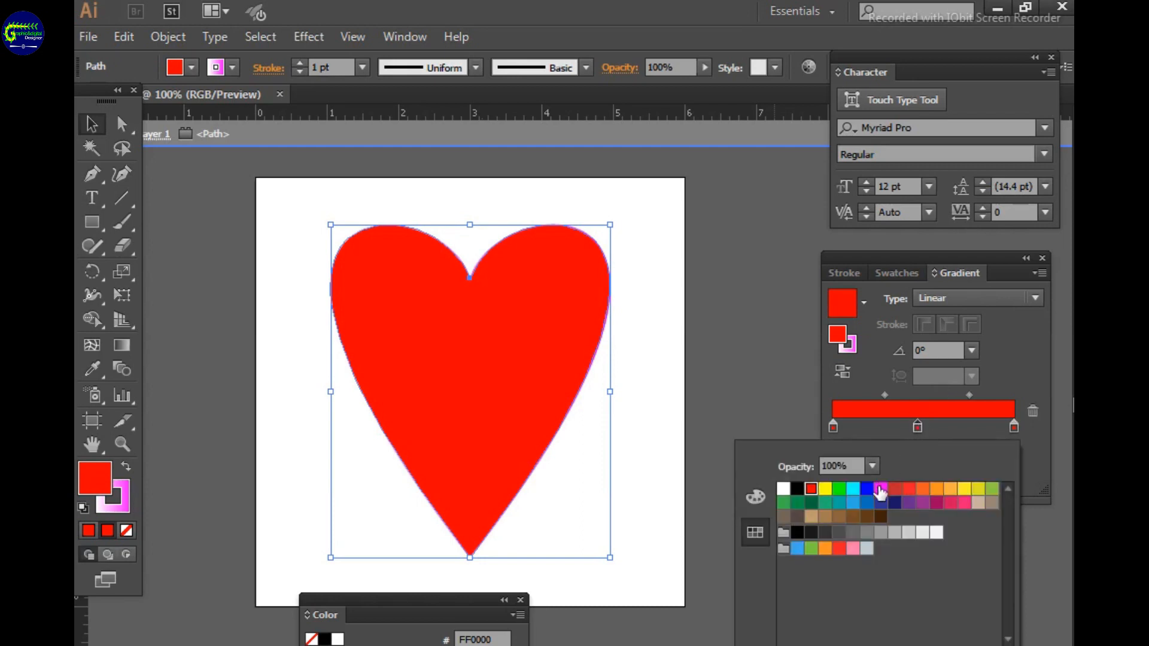
click(952, 490)
click(881, 490)
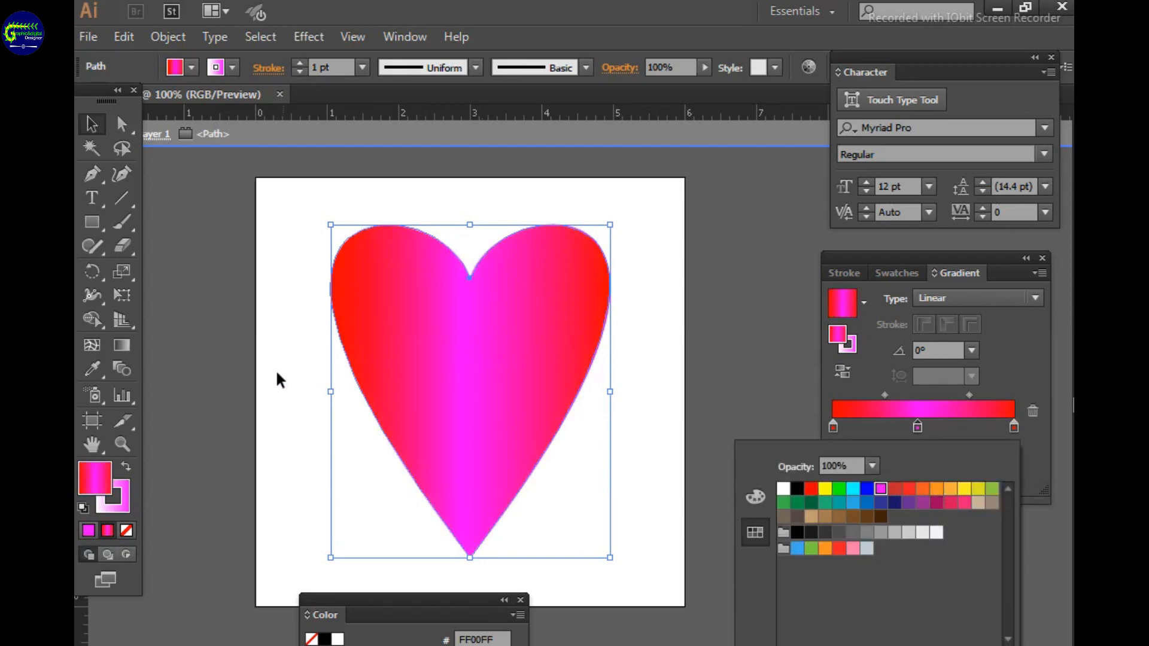
click(209, 289)
click(190, 232)
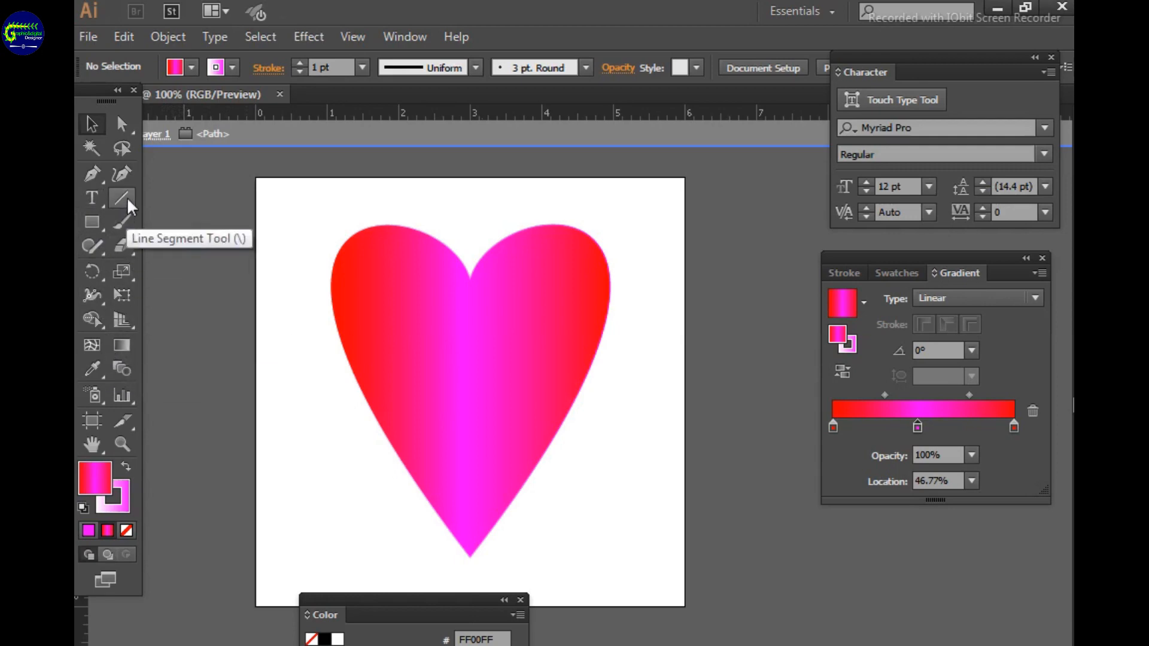
Undo the area type made inside the heart and add the text "Love" above the heart instead
click(92, 198)
click(340, 280)
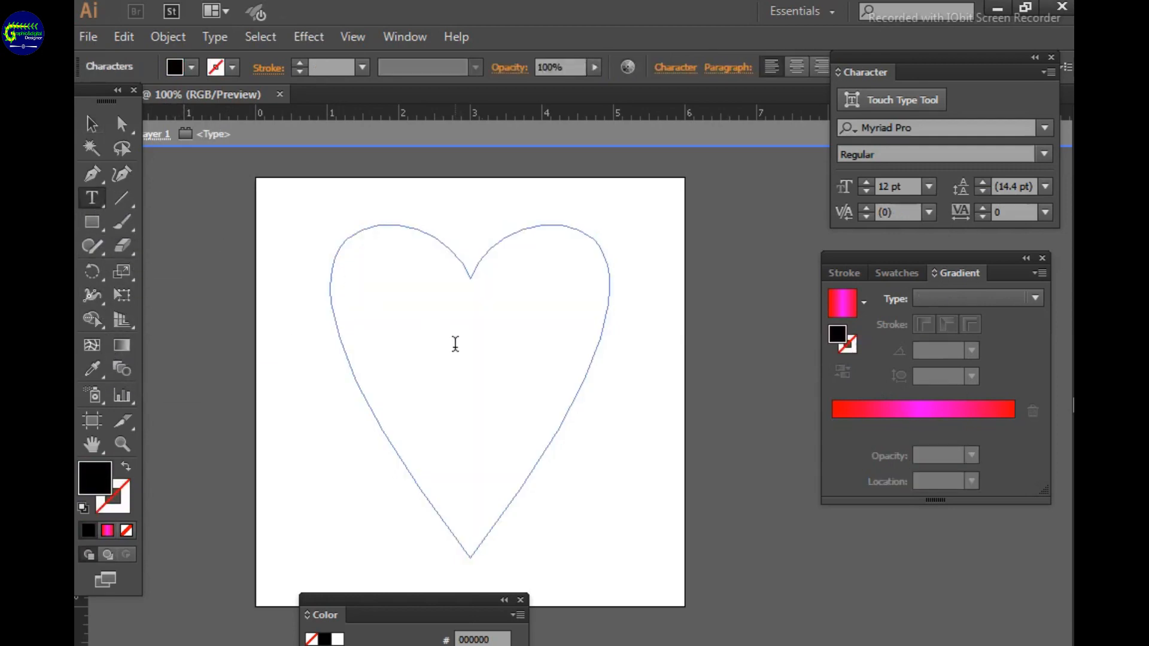
key(ctrl+z)
key(ctrl+shift+a)
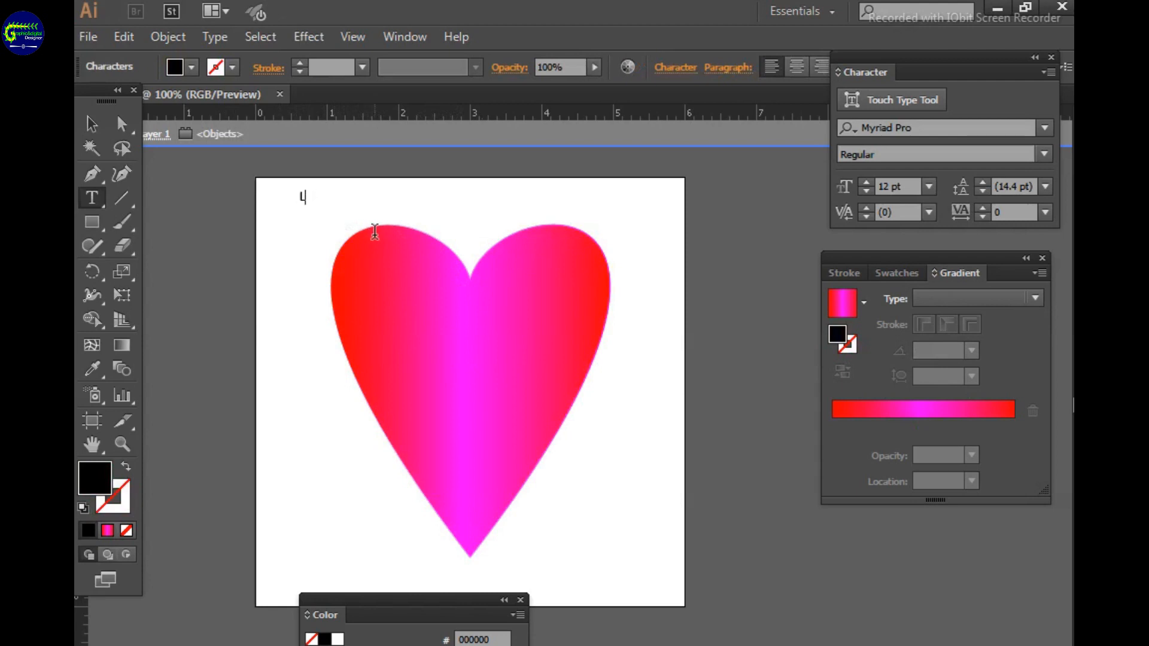
Move the "Love" text onto the heart and enlarge it to about 123 pt across the upper half
click(91, 124)
click(312, 197)
drag(325, 205, 482, 335)
drag(420, 282, 501, 343)
drag(563, 384, 577, 394)
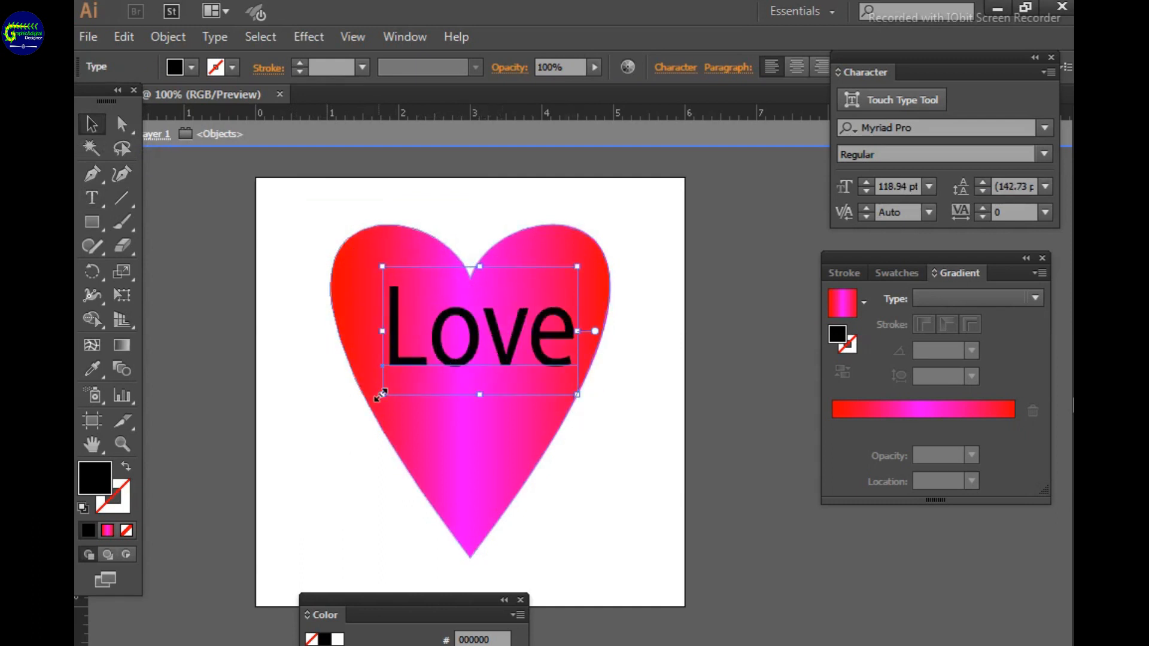
drag(382, 396, 367, 400)
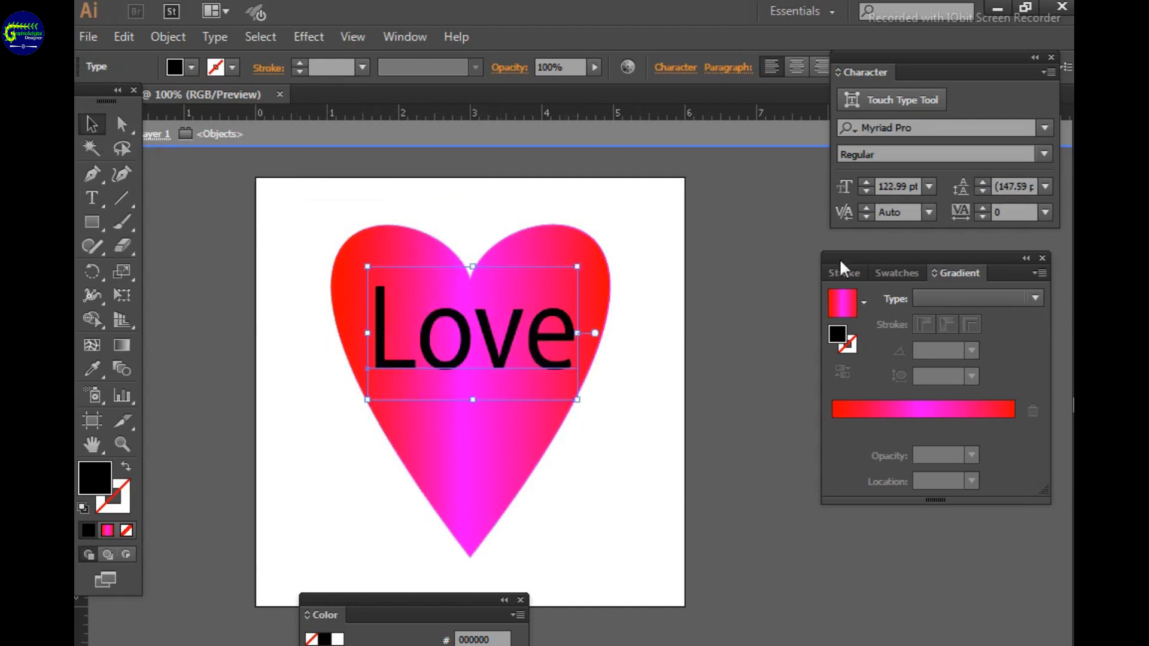
Fill the "Love" text with the White swatch
click(891, 278)
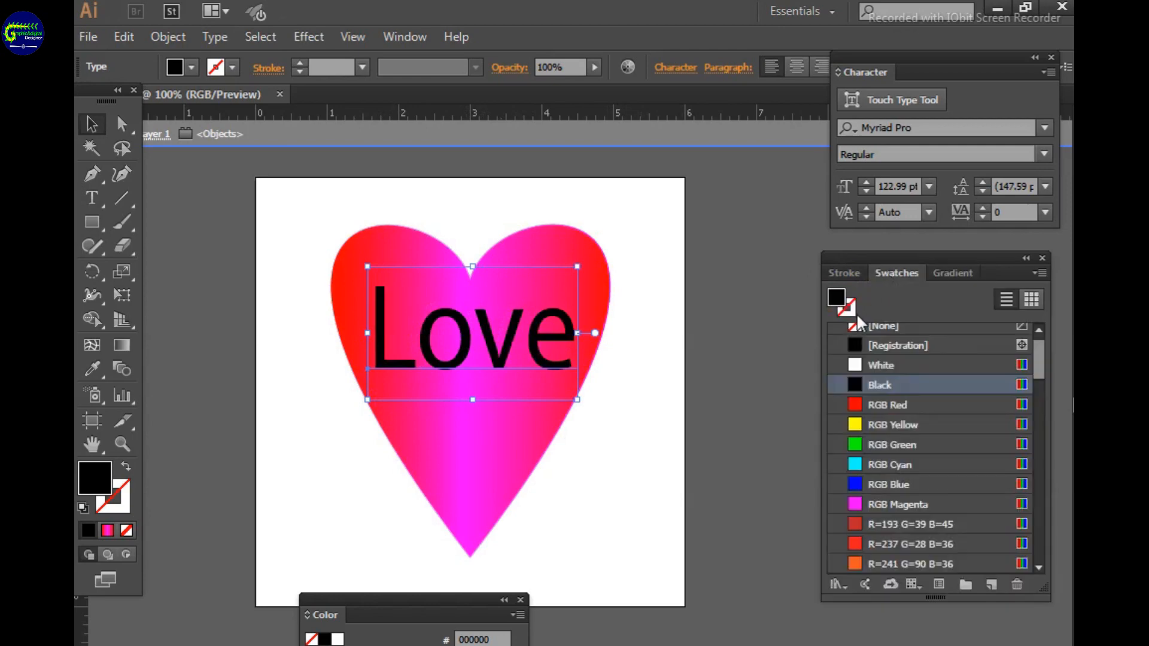
click(853, 365)
click(653, 383)
click(461, 343)
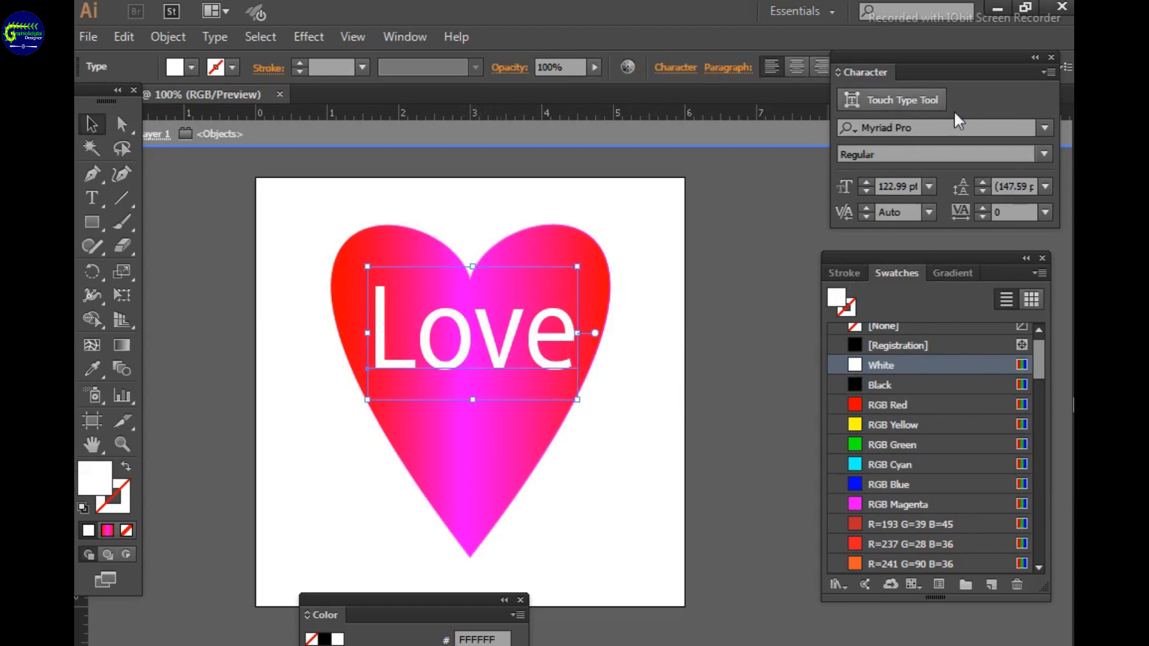
Try namco regular and Morpheus Regular on the "Love" text, fill it with RGB Cyan, and set its font to Monkey Chunks
click(1045, 127)
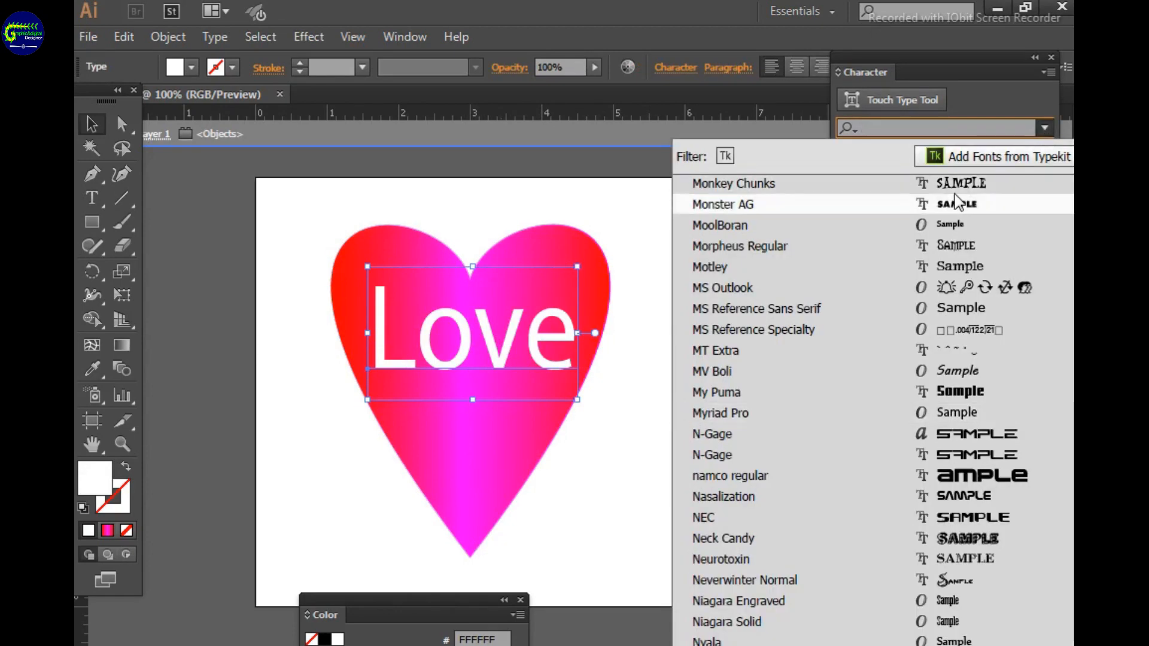
click(956, 185)
click(1047, 131)
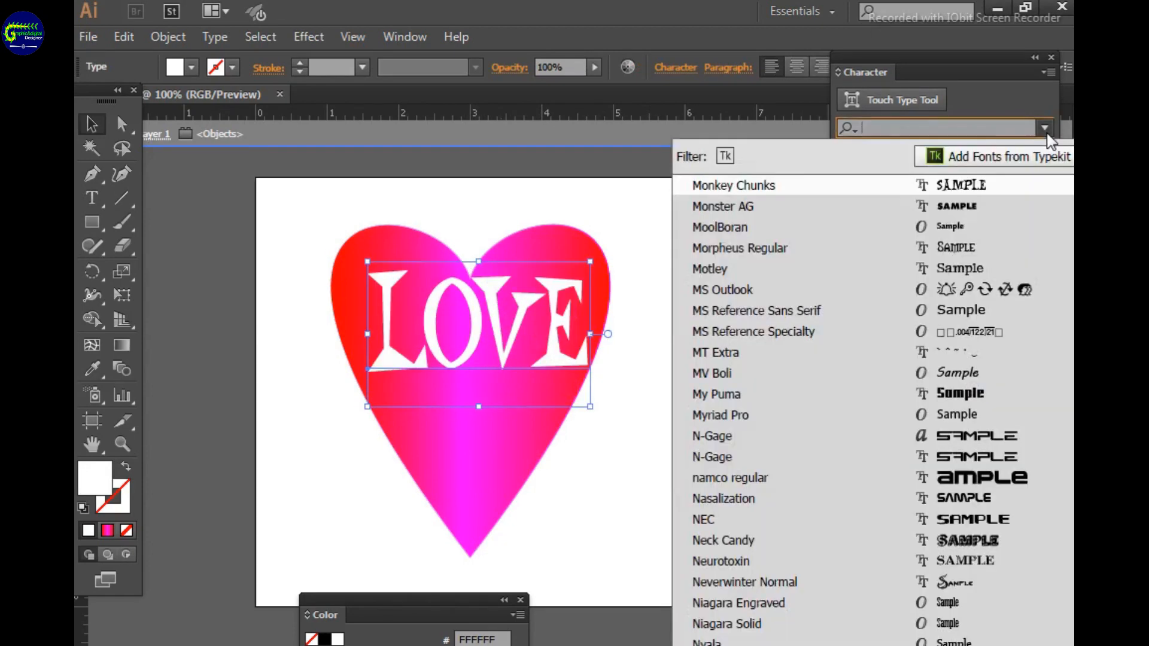
double_click(979, 470)
click(1045, 128)
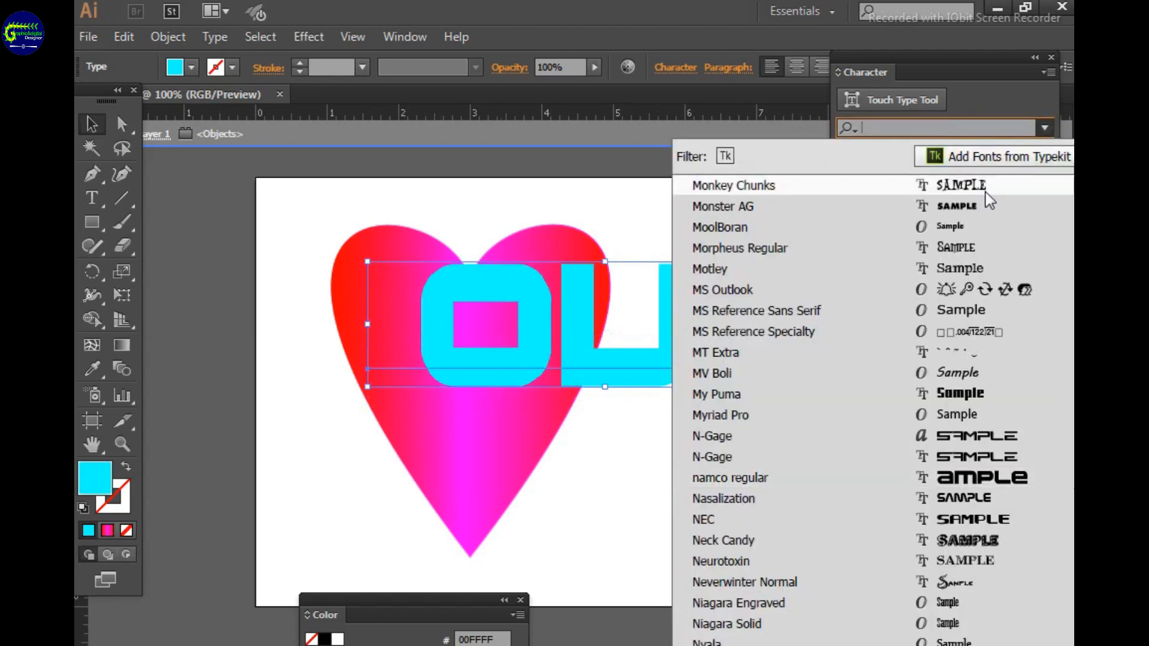
click(949, 243)
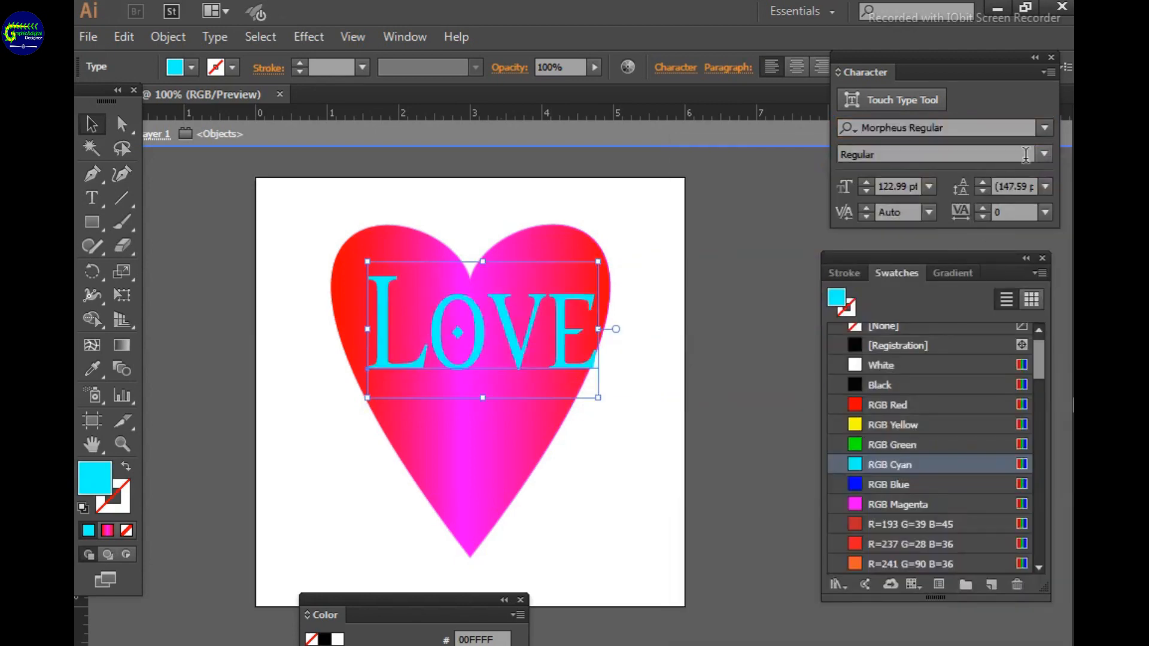
click(1044, 128)
click(976, 189)
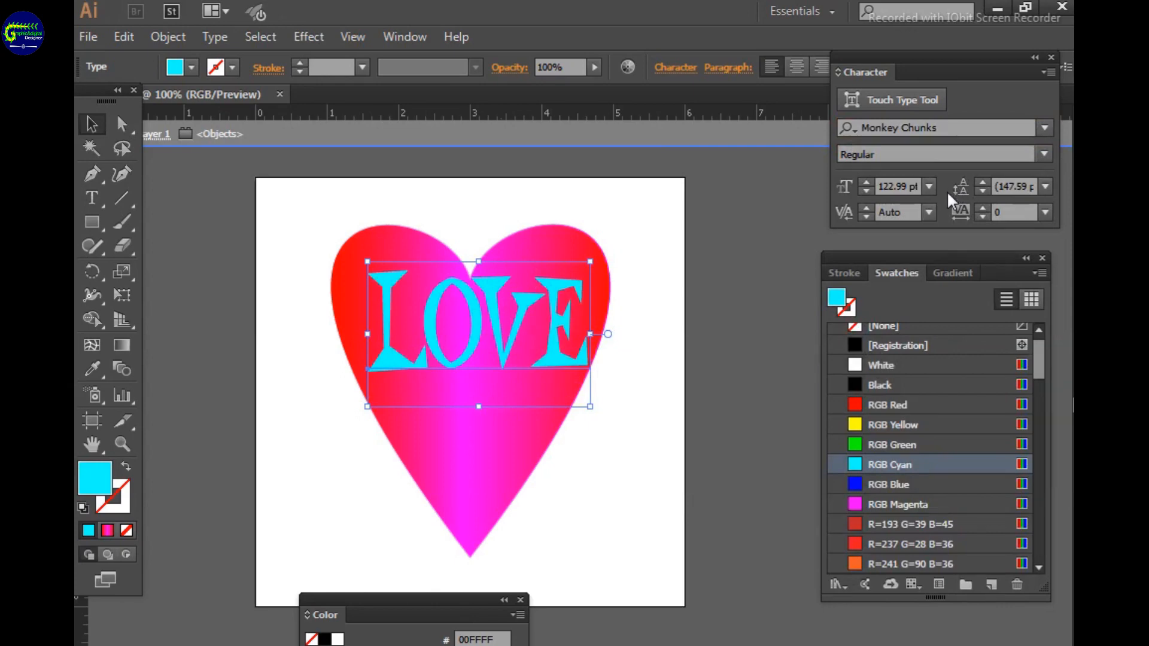
Move the "Love" text slightly down and left to centre it across the heart, and deselect it
click(626, 234)
drag(503, 311, 528, 313)
click(617, 303)
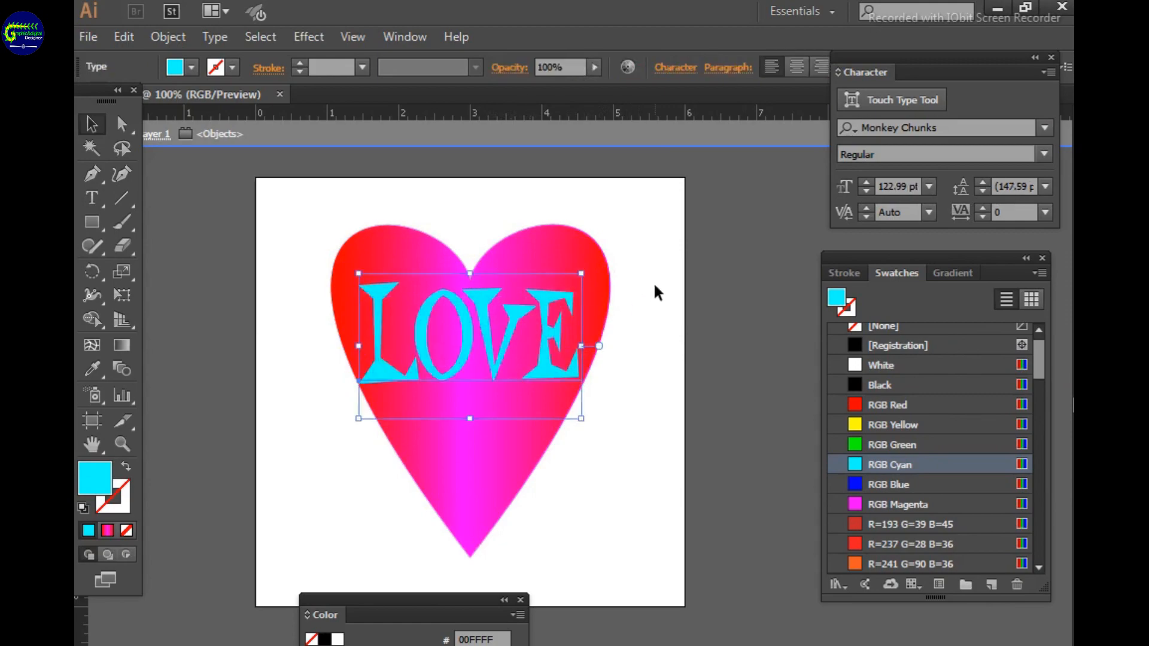
click(649, 287)
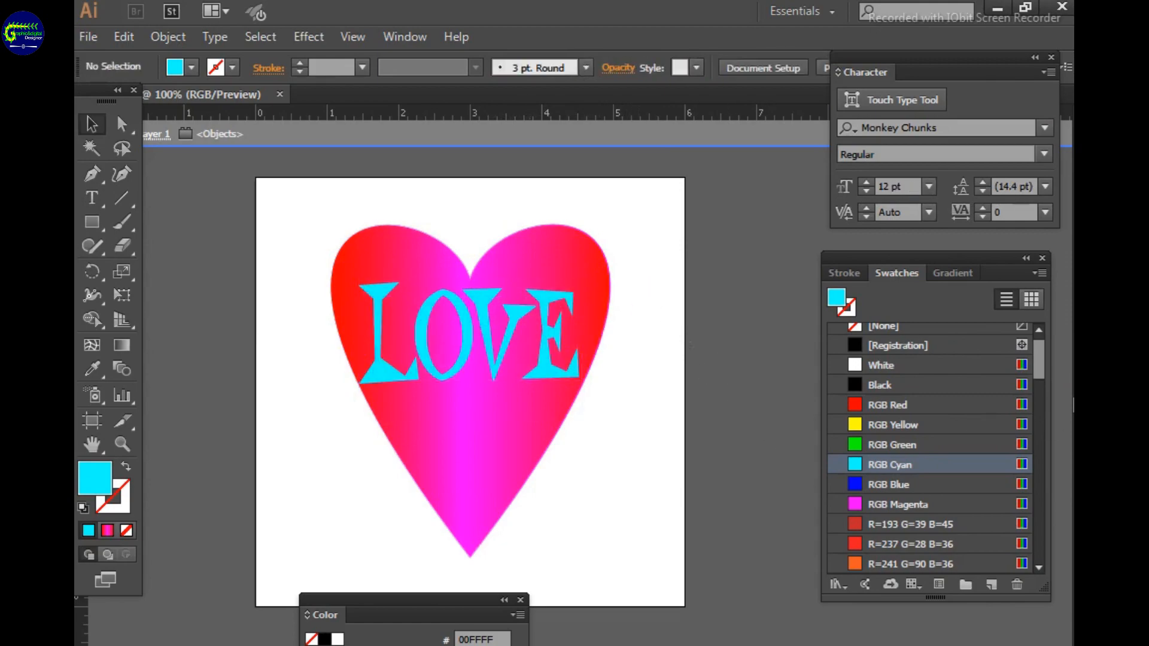